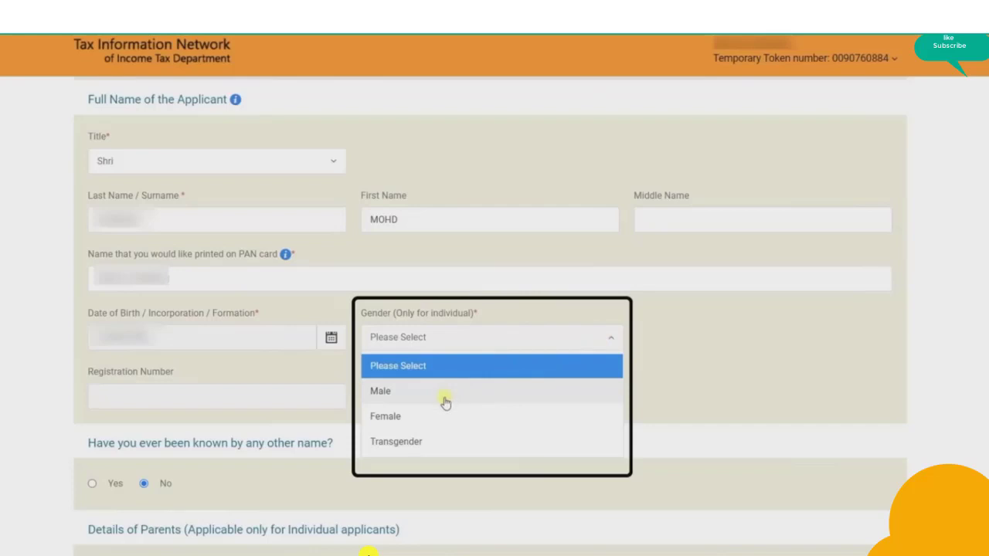
- Set gender to Male and leave 'known by other name' at No
click(425, 421)
scroll(286, 161, down, 4)
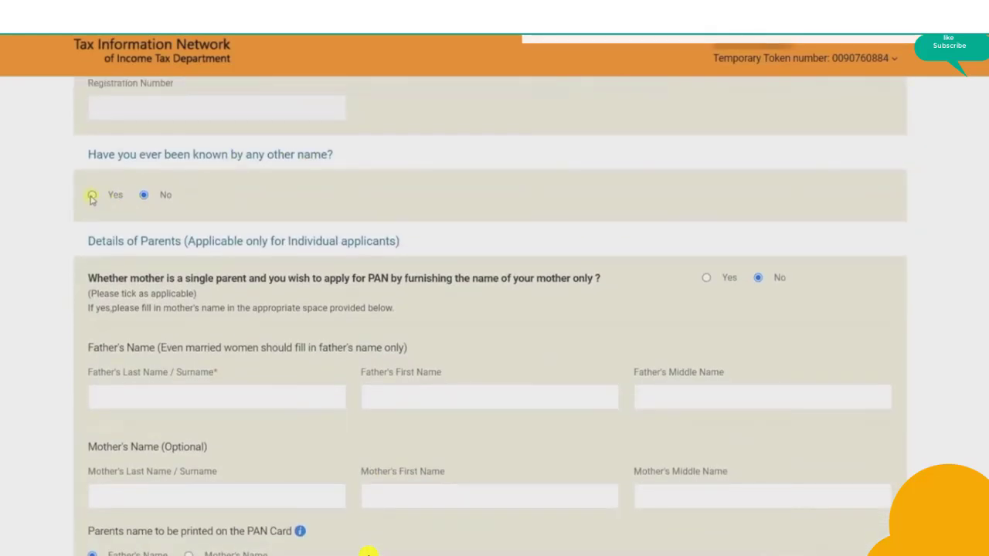
click(92, 195)
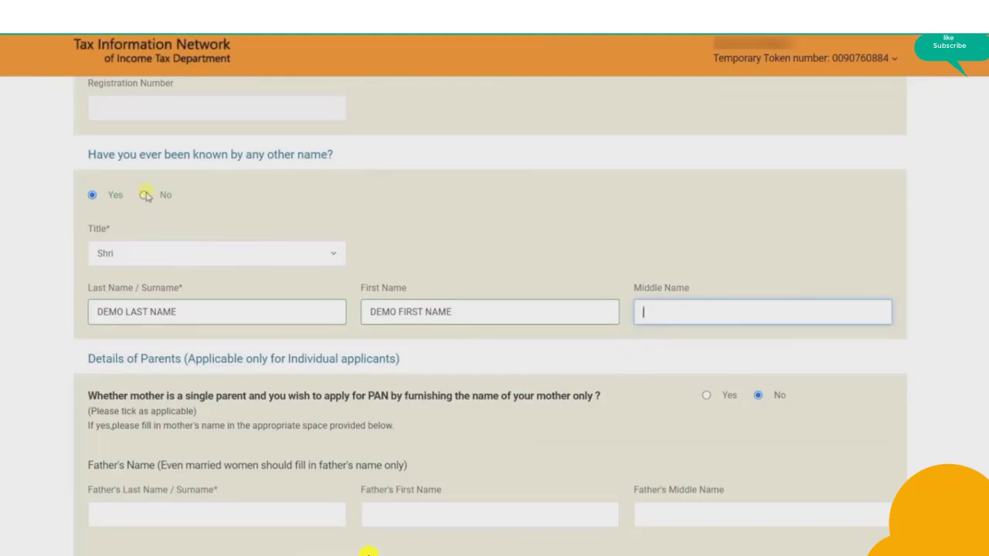
click(144, 195)
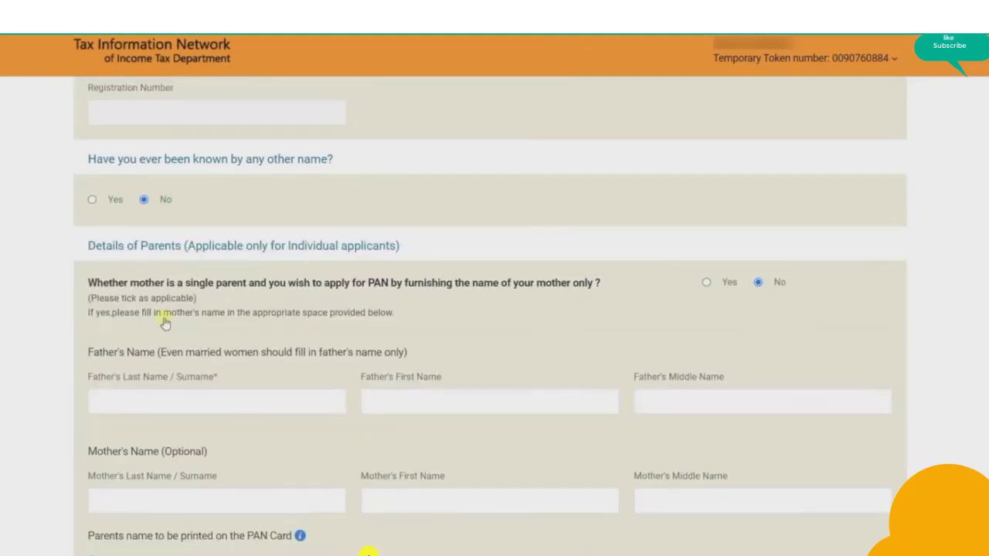
- Enter the father's and mother's names, with DEMO as the mother's first name
click(124, 399)
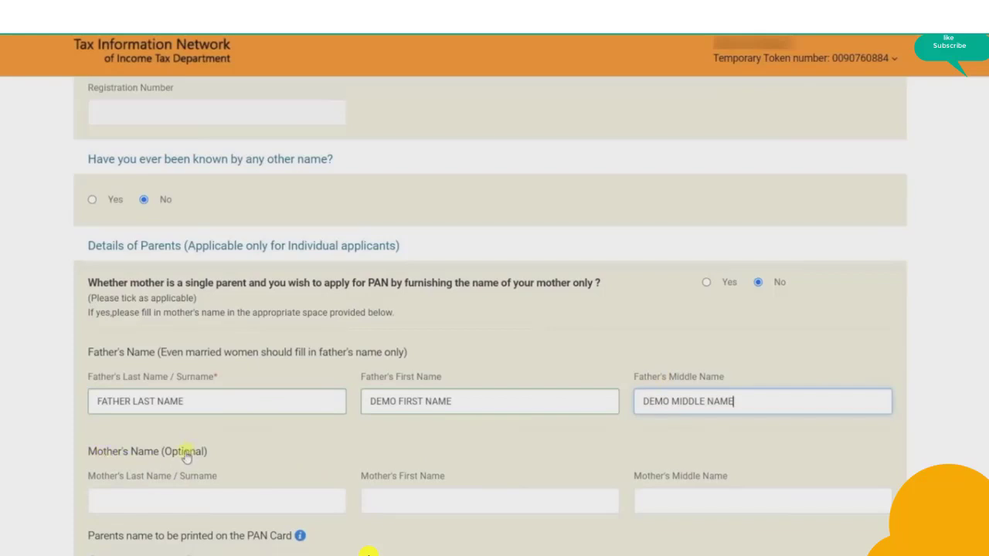
scroll(155, 502, down, 2)
click(110, 357)
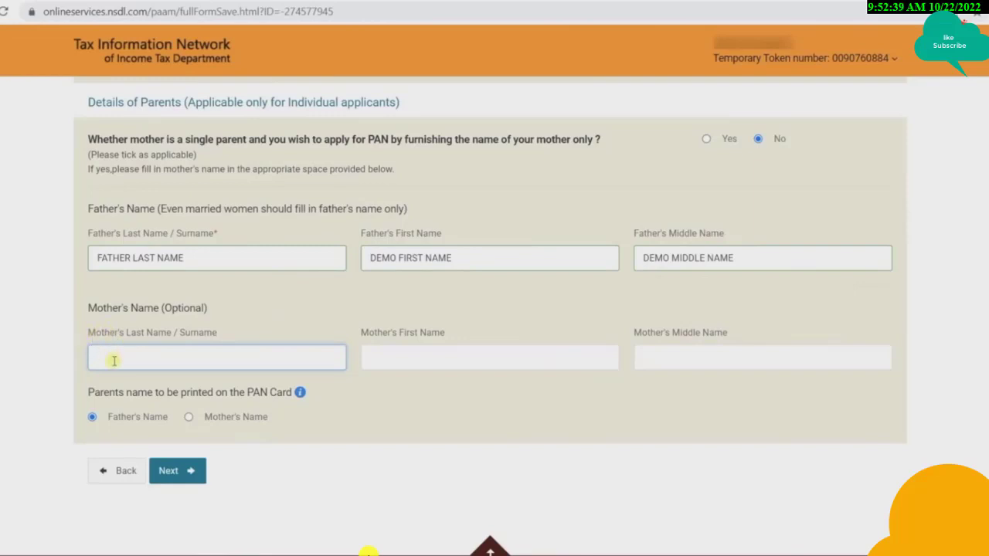
click(462, 351)
text(DEMO)
key(Tab)
text(DEMO)
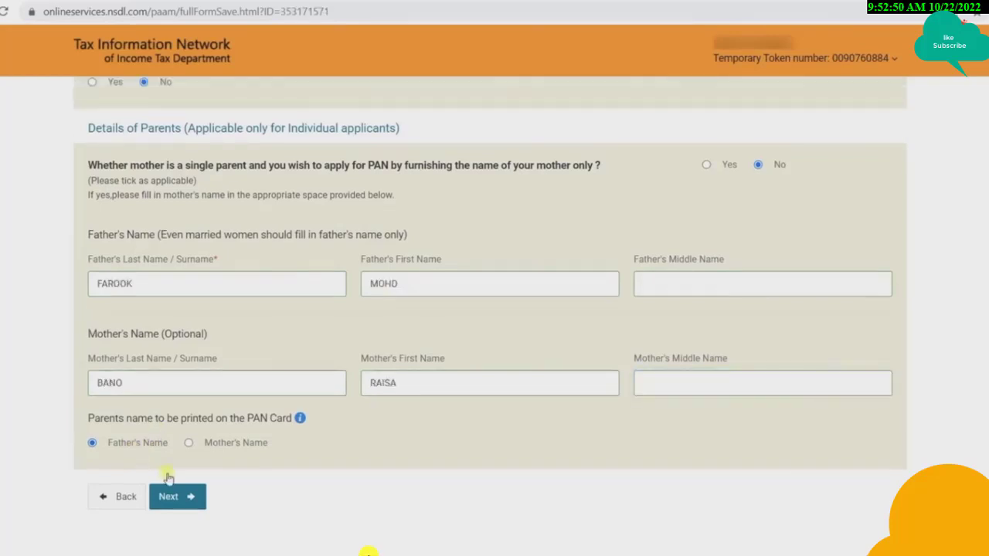
- Save the personal details as a draft and tick No income as the source of income
click(173, 493)
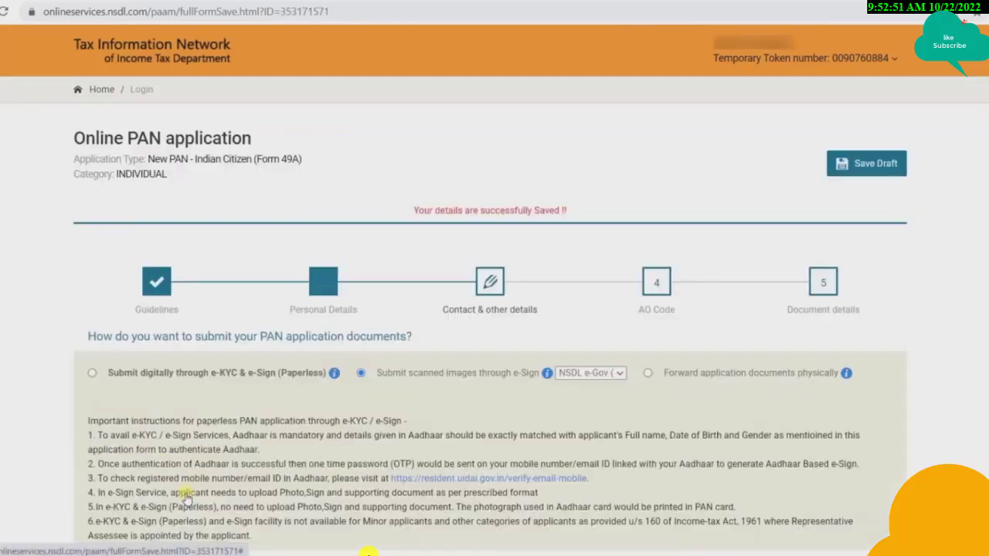
click(848, 170)
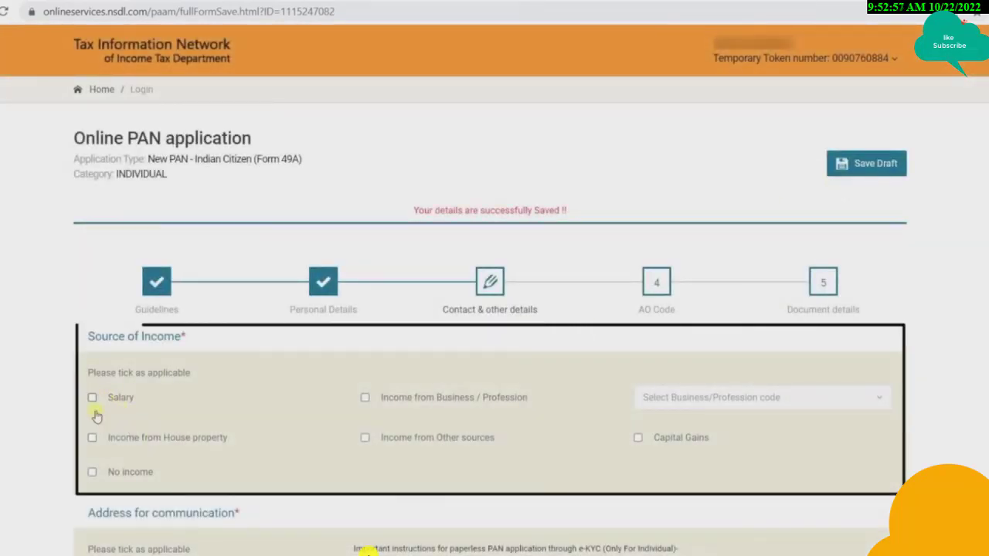
click(91, 472)
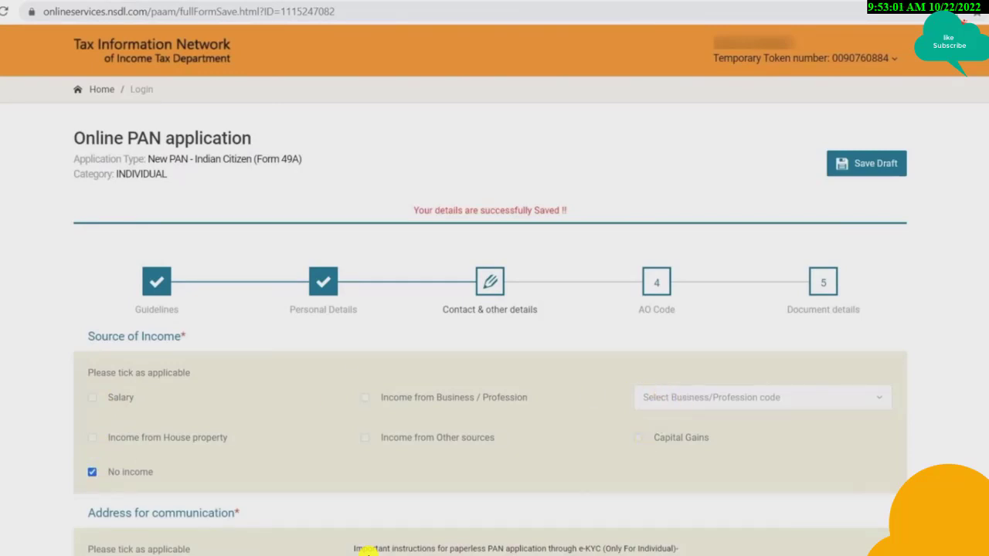
scroll(368, 550, down, 3)
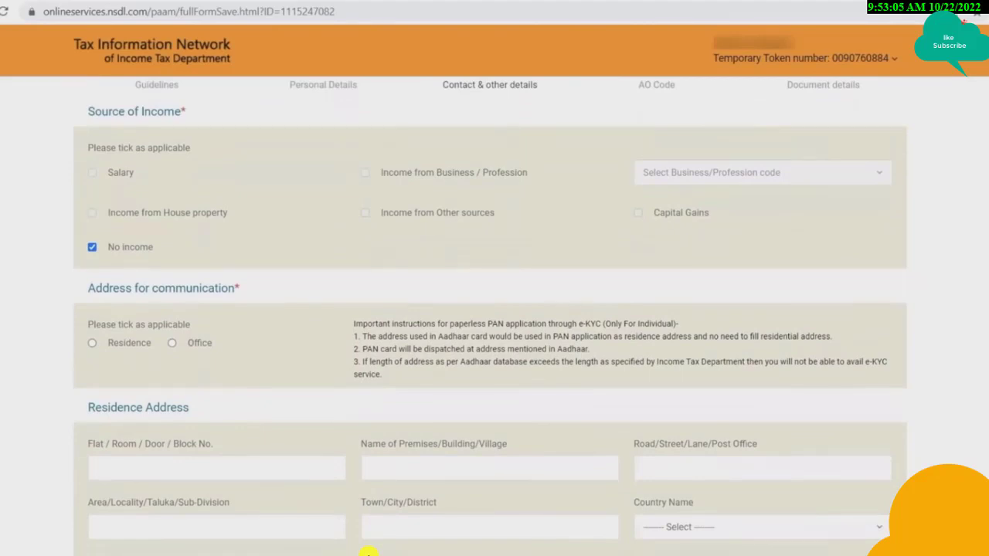
scroll(368, 552, down, 1)
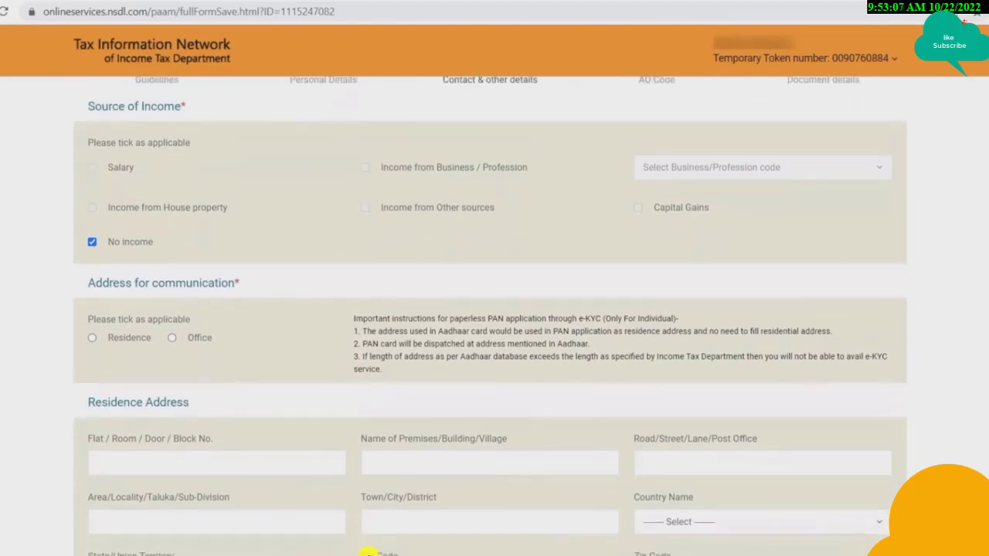
scroll(368, 554, down, 1)
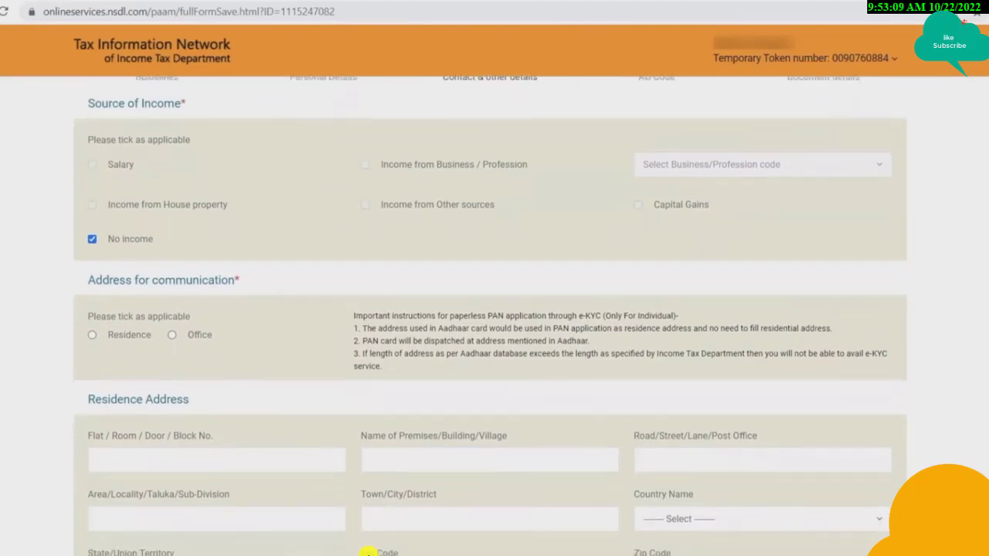
scroll(368, 553, down, 4)
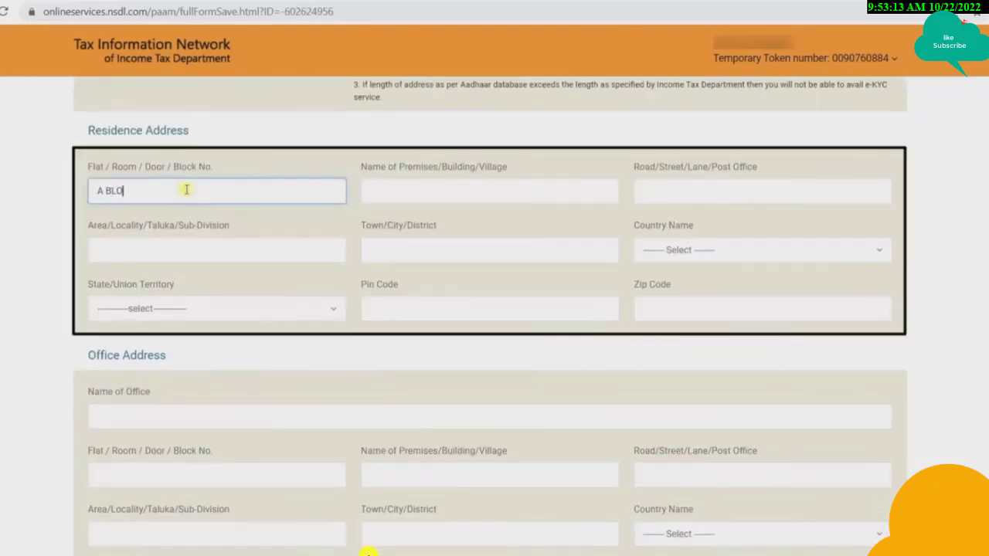
text(K)
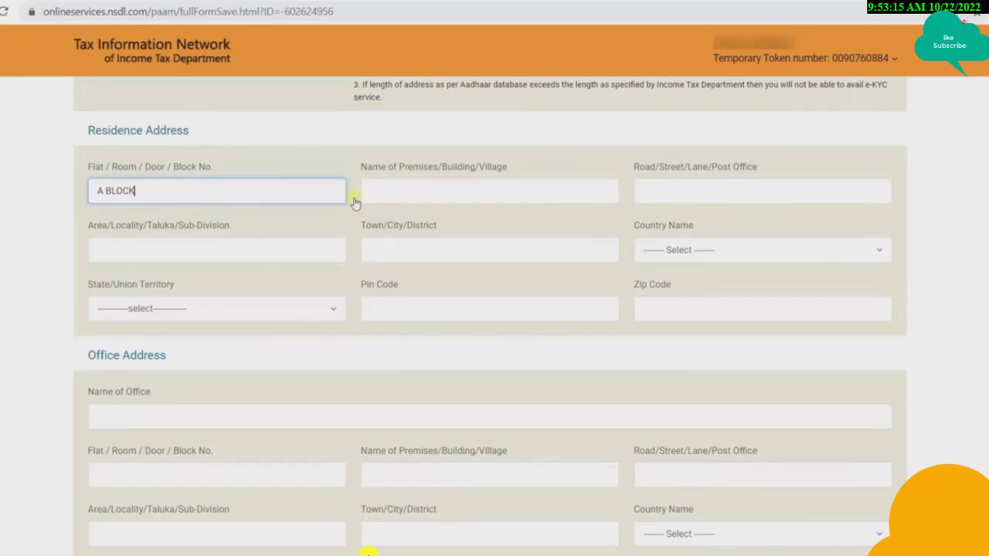
click(453, 185)
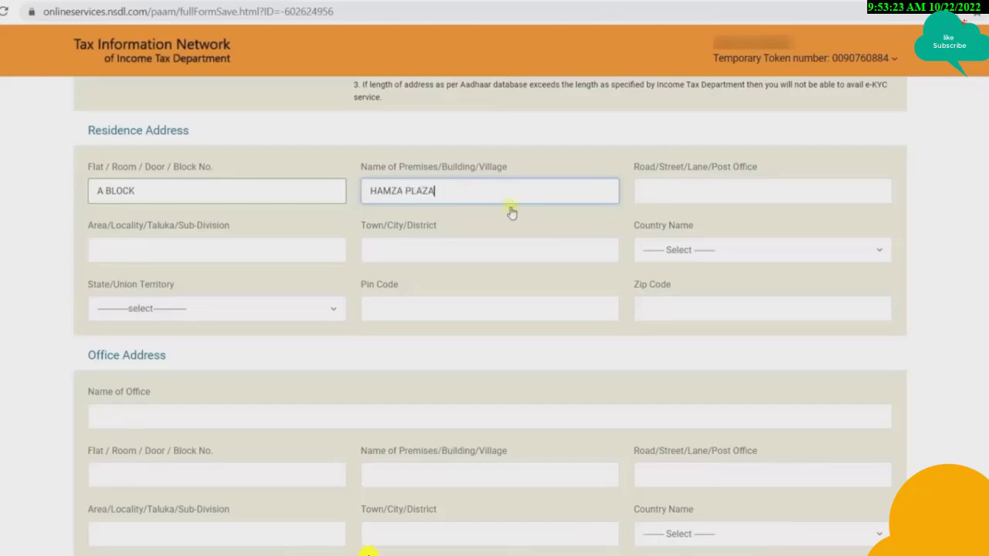
click(654, 191)
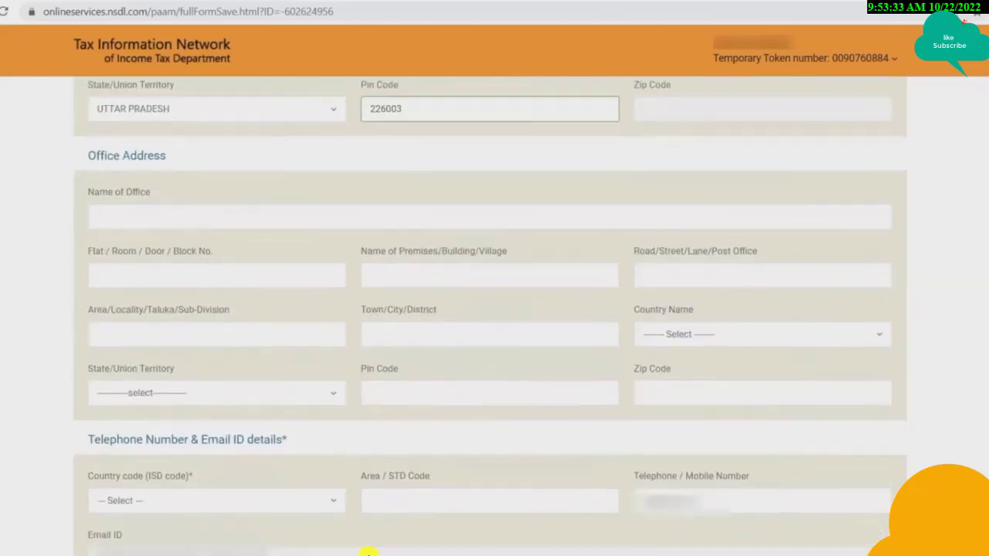
scroll(188, 170, down, 1)
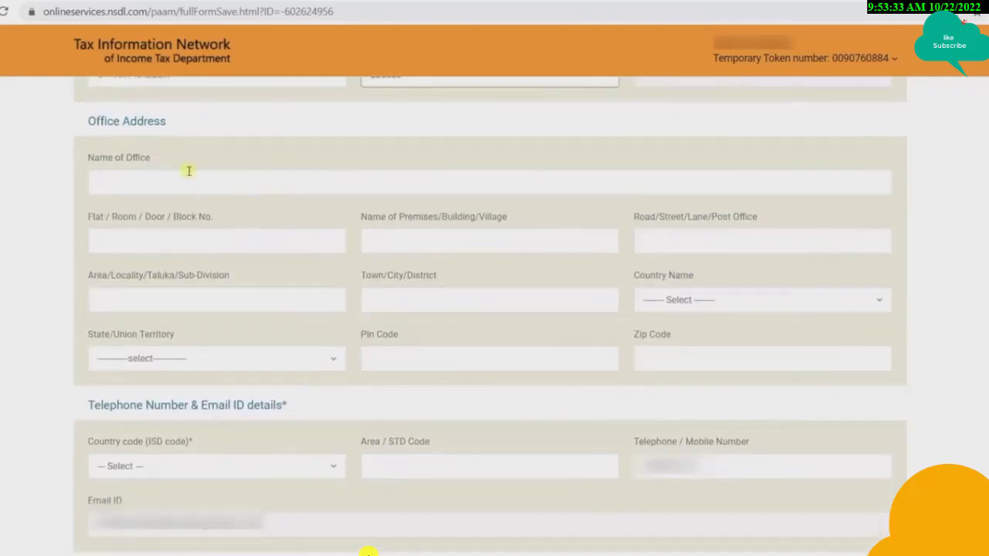
- Leave the office name and office address fields blank
click(178, 184)
click(68, 180)
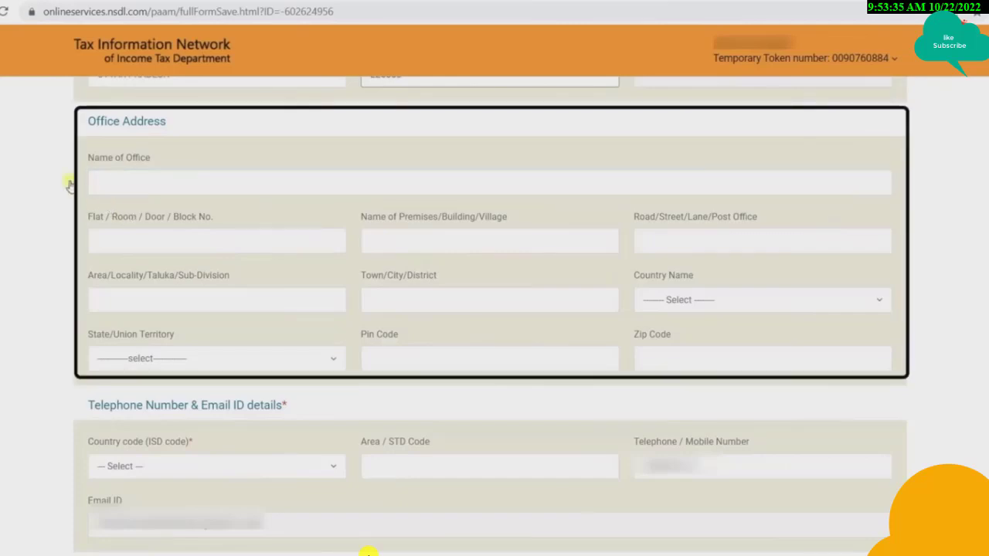
click(132, 234)
click(407, 239)
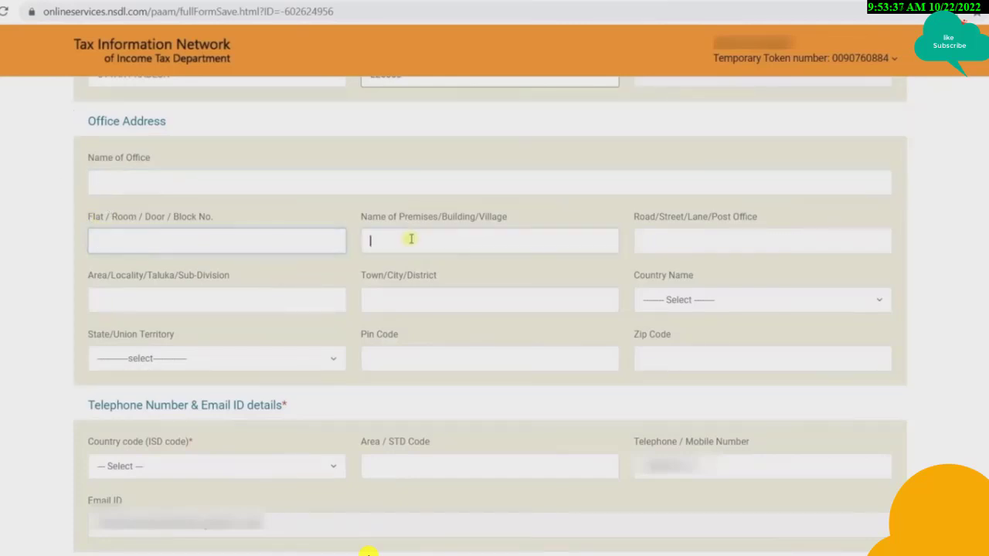
click(663, 242)
click(484, 292)
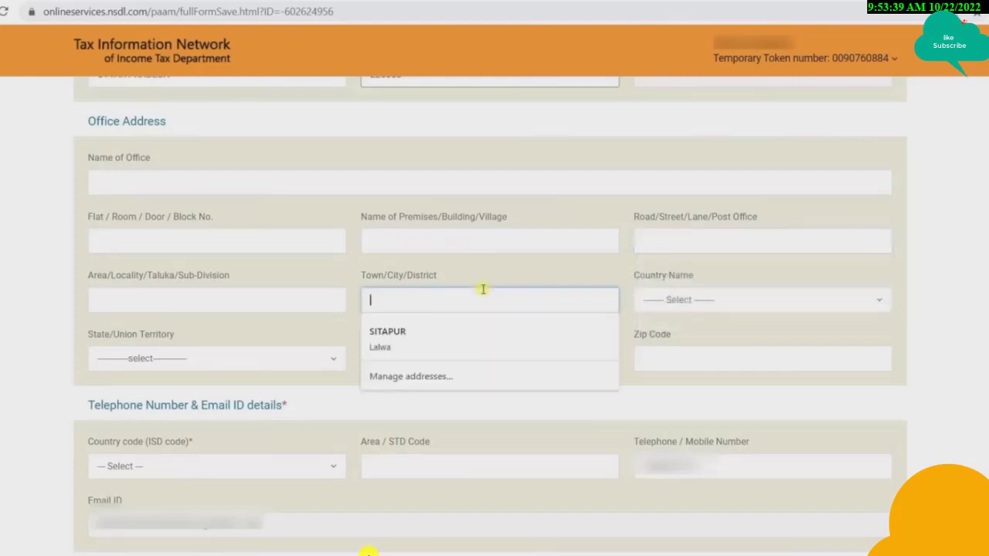
click(459, 234)
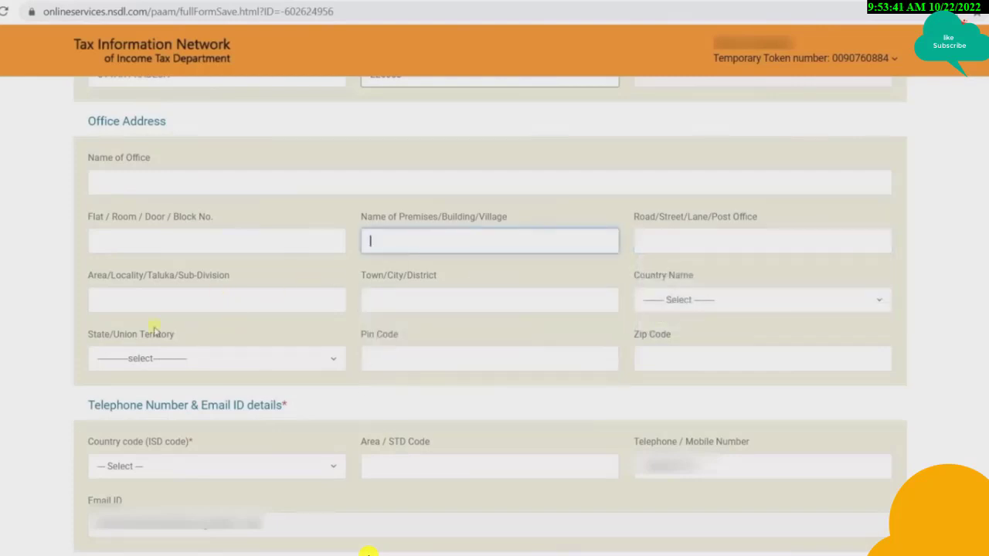
click(467, 345)
scroll(466, 346, down, 2)
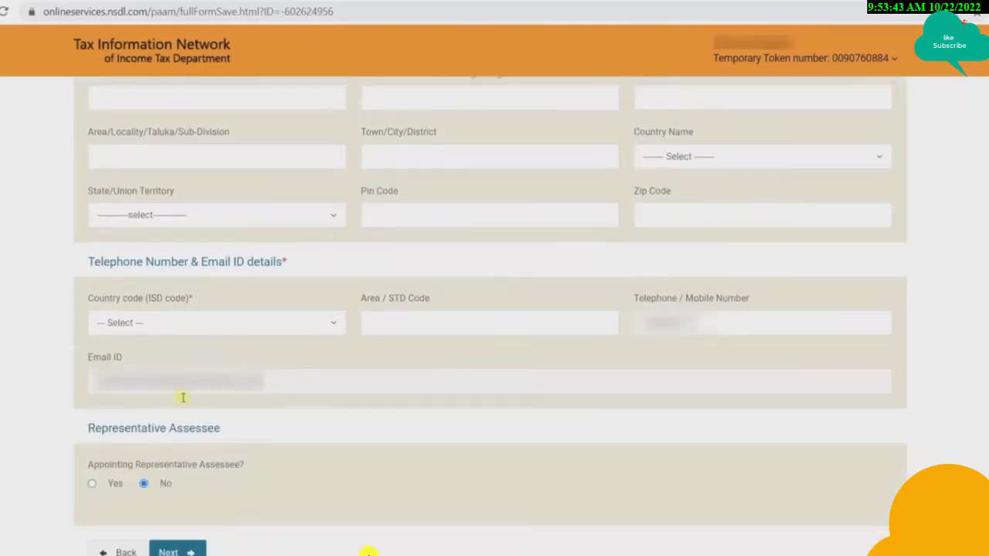
scroll(122, 466, down, 1)
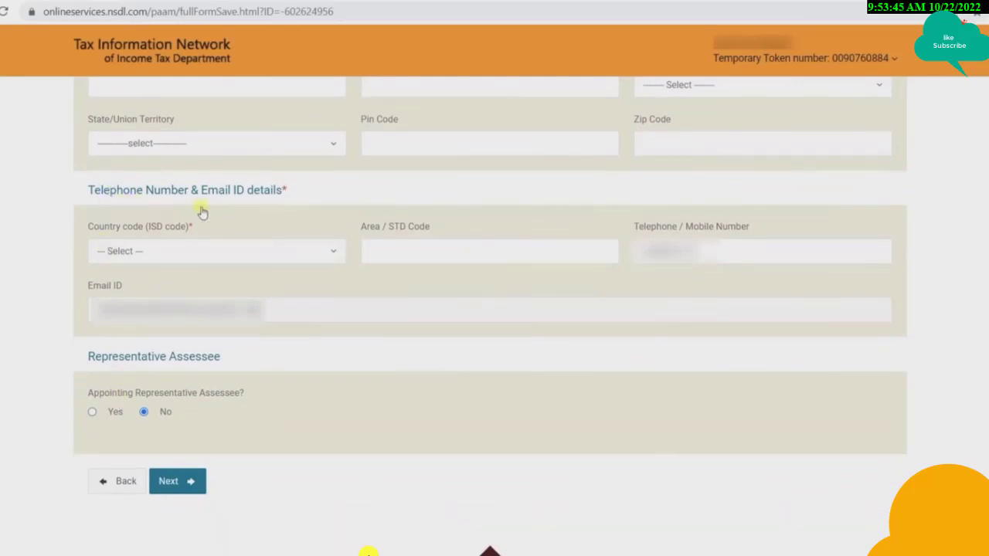
- Set country code INDIA (91) and fill in the mobile number and email ID
click(120, 251)
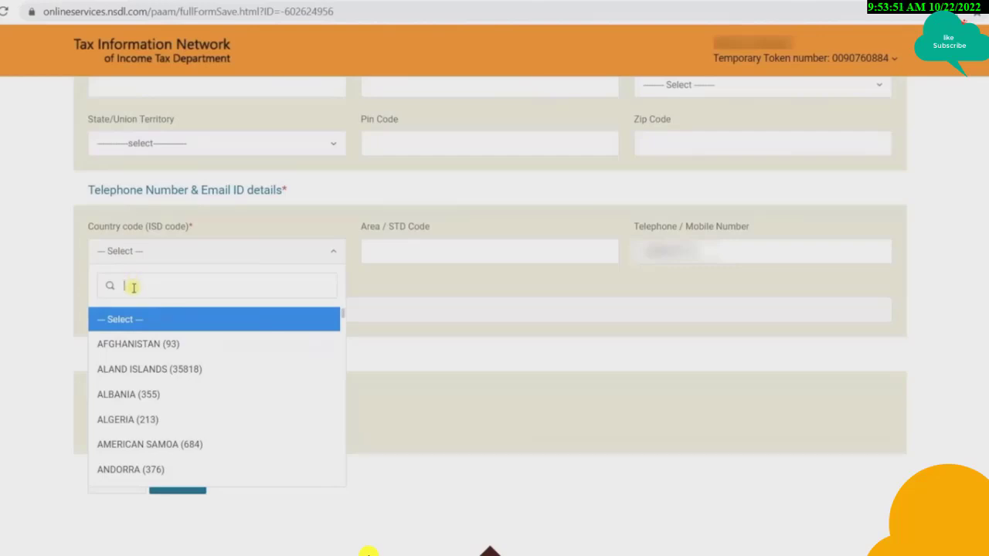
text(india)
key(Return)
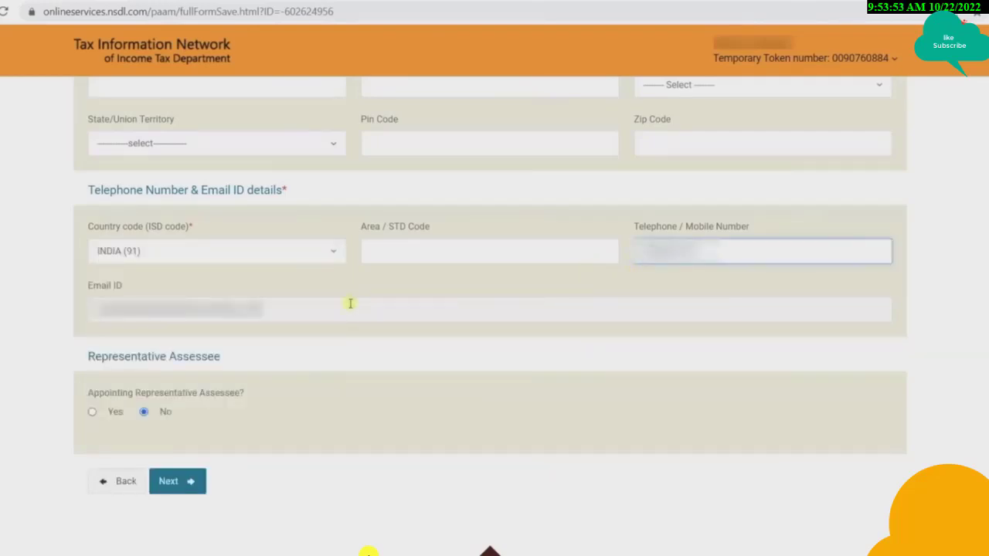
click(99, 299)
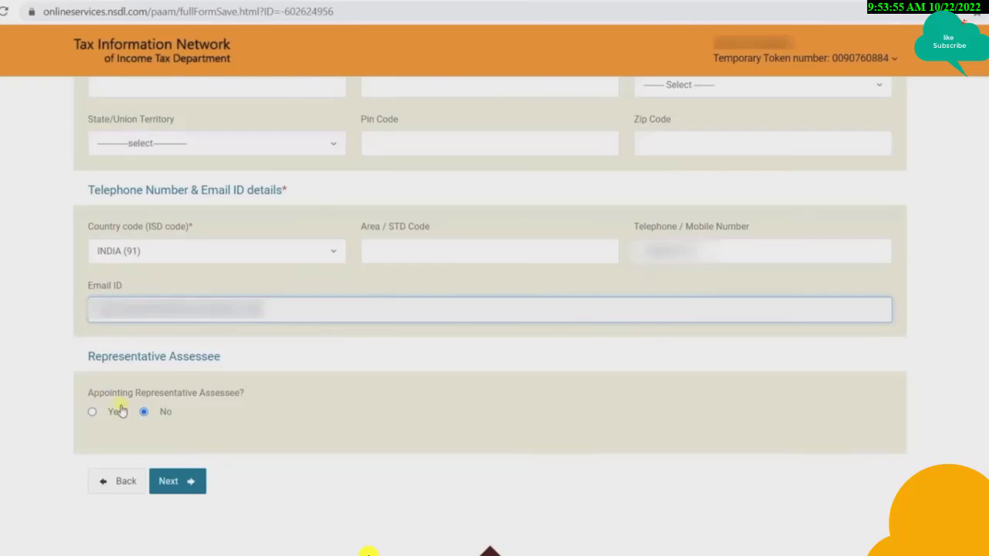
scroll(285, 300, down, 1)
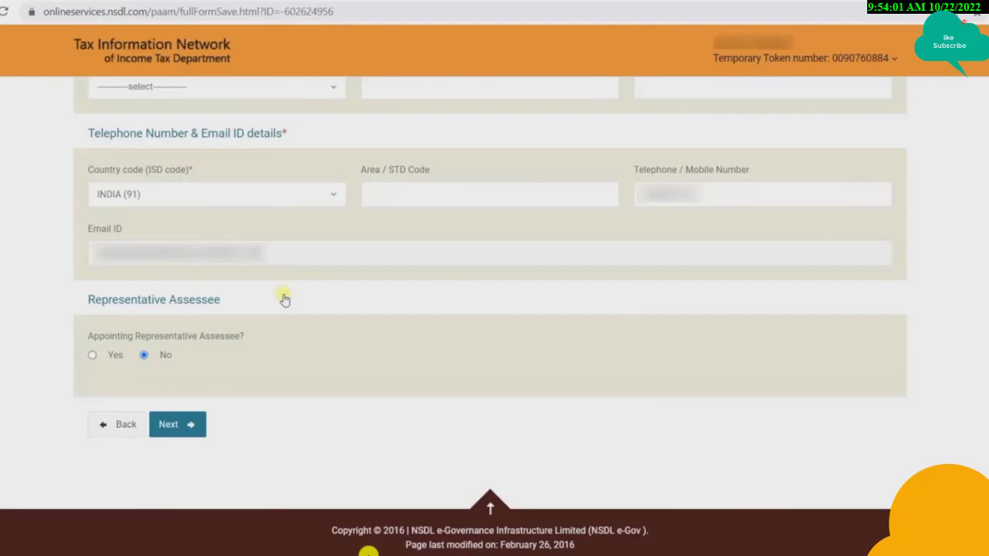
- Save the contact details as a draft on the AO Code step
click(186, 424)
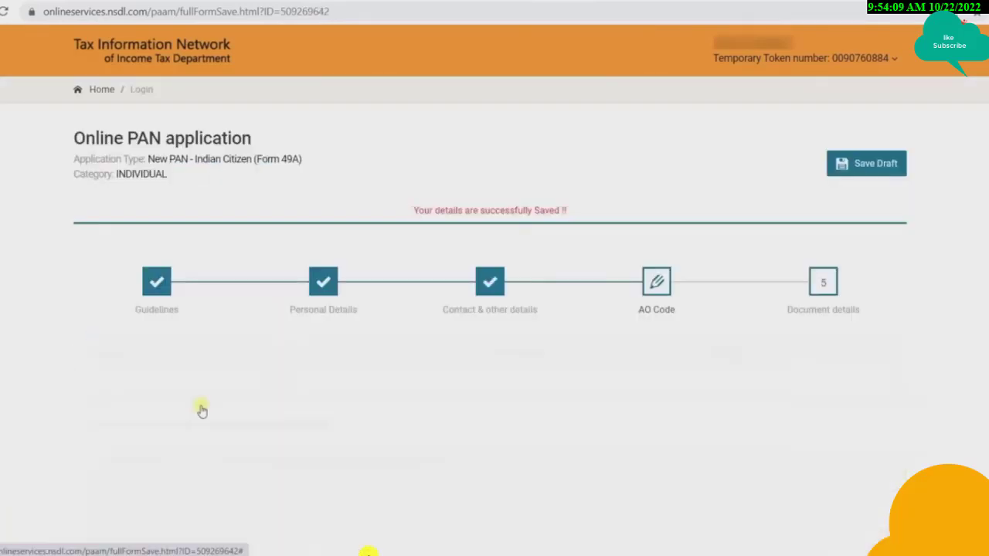
click(850, 162)
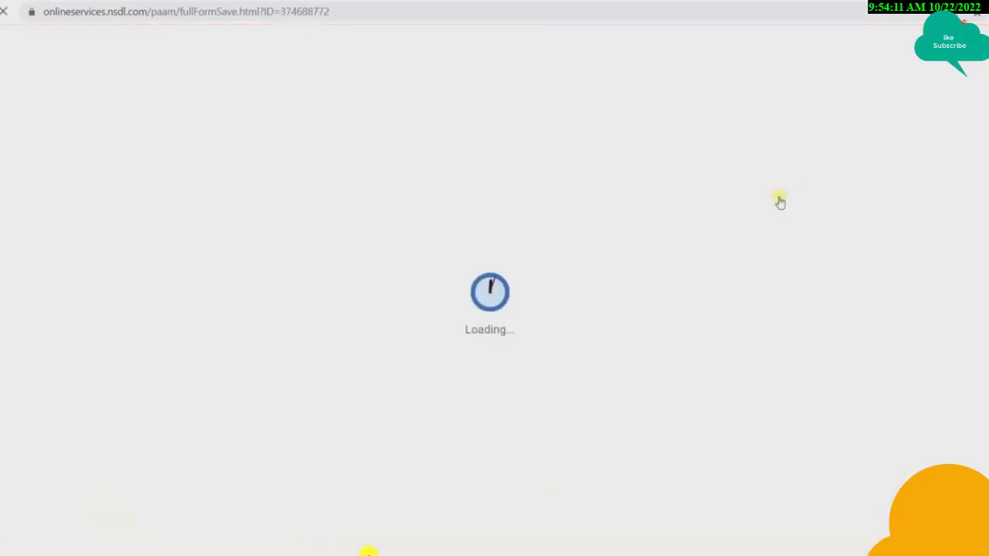
scroll(507, 283, down, 3)
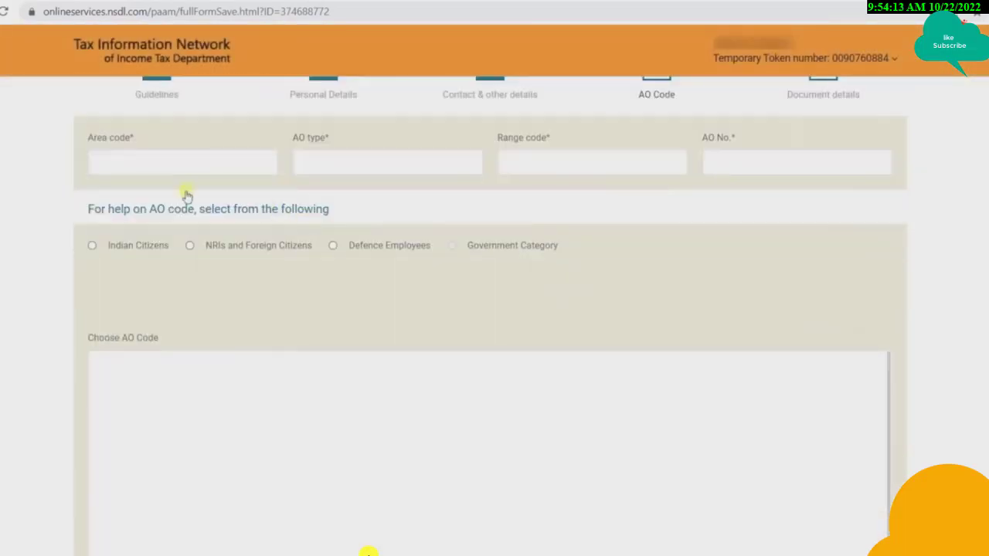
- Look up AO codes for Indian Citizens in UTTAR PRADESH, city LUCKNOW
click(185, 160)
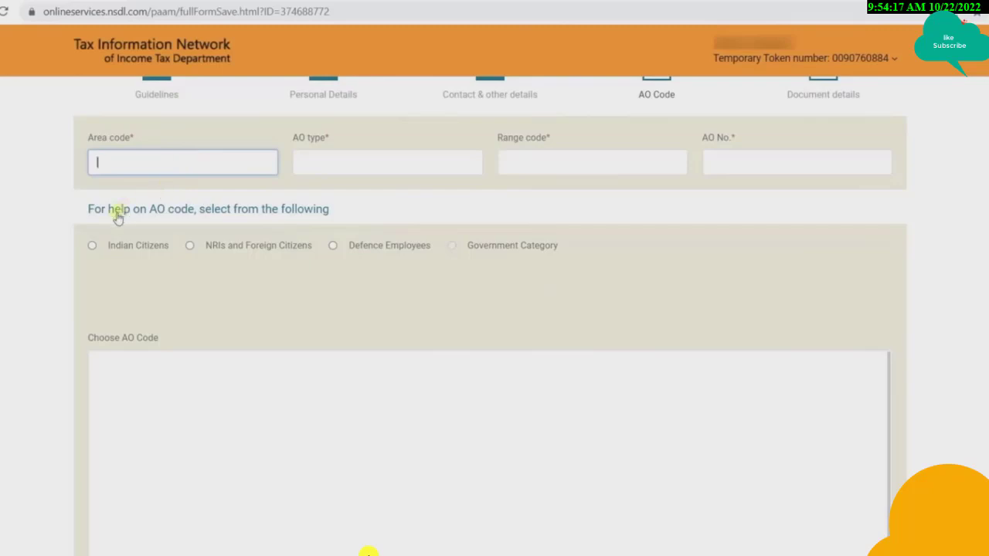
click(93, 246)
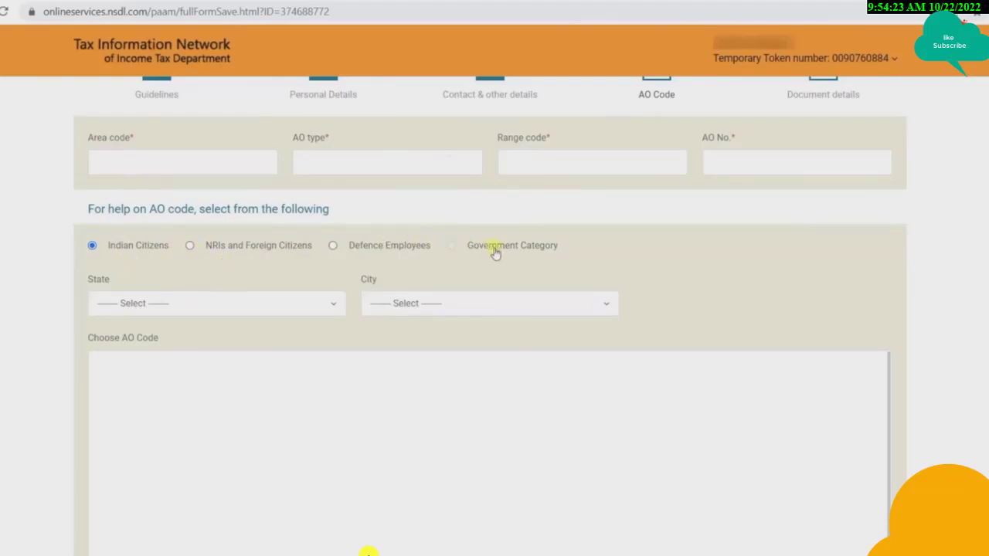
click(172, 309)
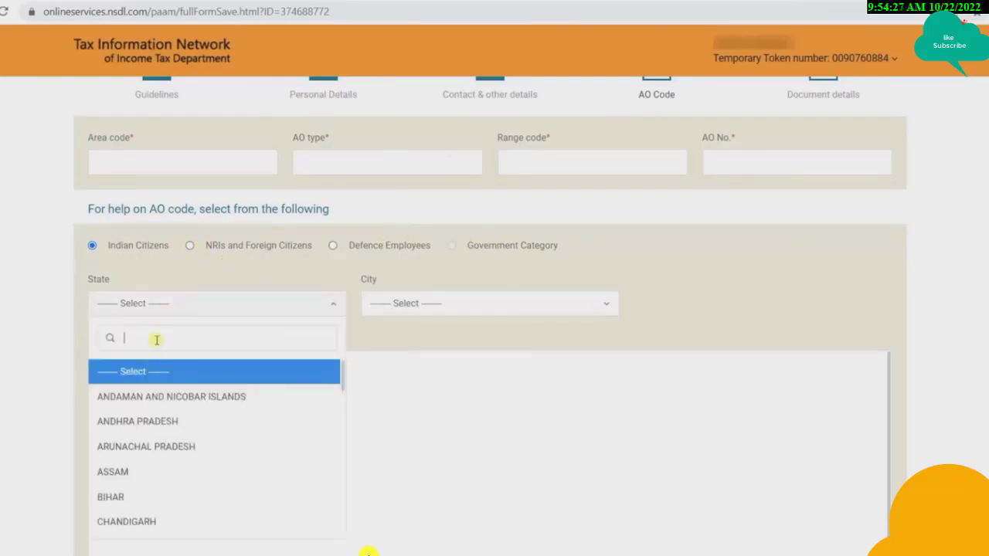
click(397, 309)
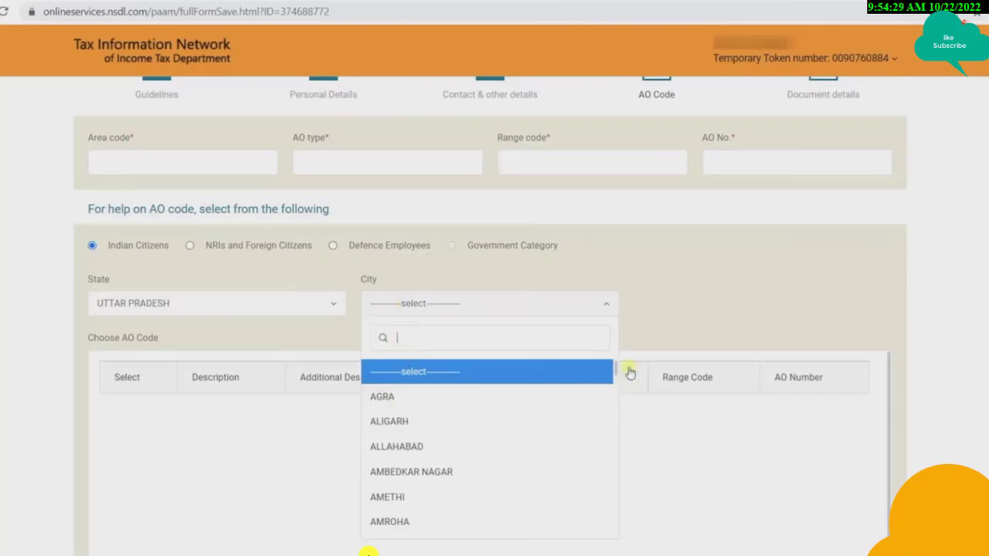
scroll(417, 446, down, 10)
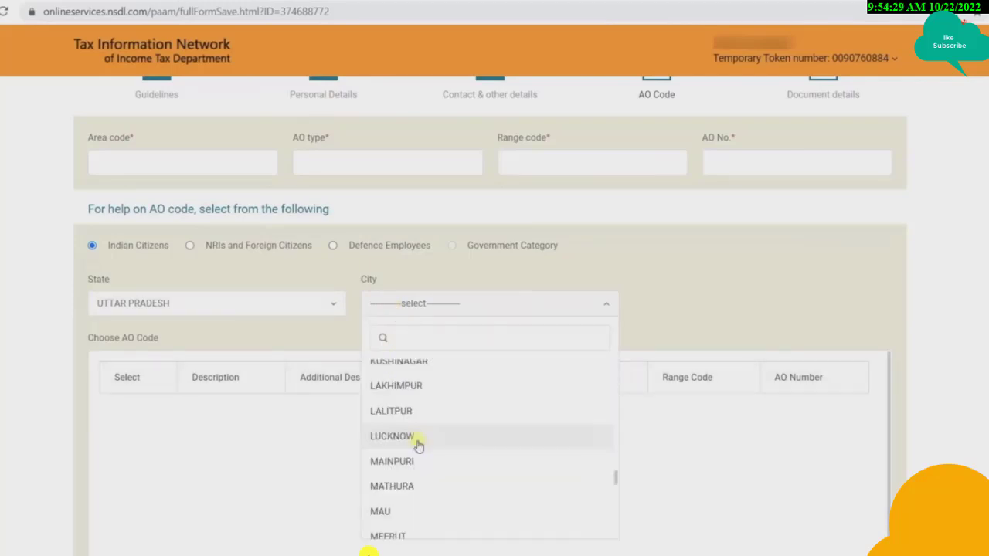
click(417, 438)
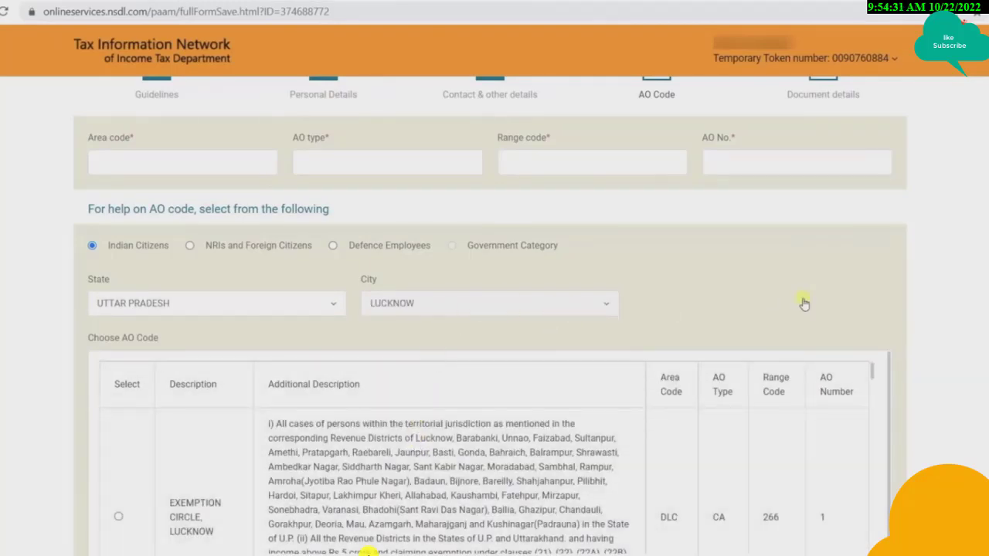
- Pick EXEMPTION CIRCLE, LUCKNOW (DLC CA 266 1) as the AO code and continue
scroll(495, 381, down, 2)
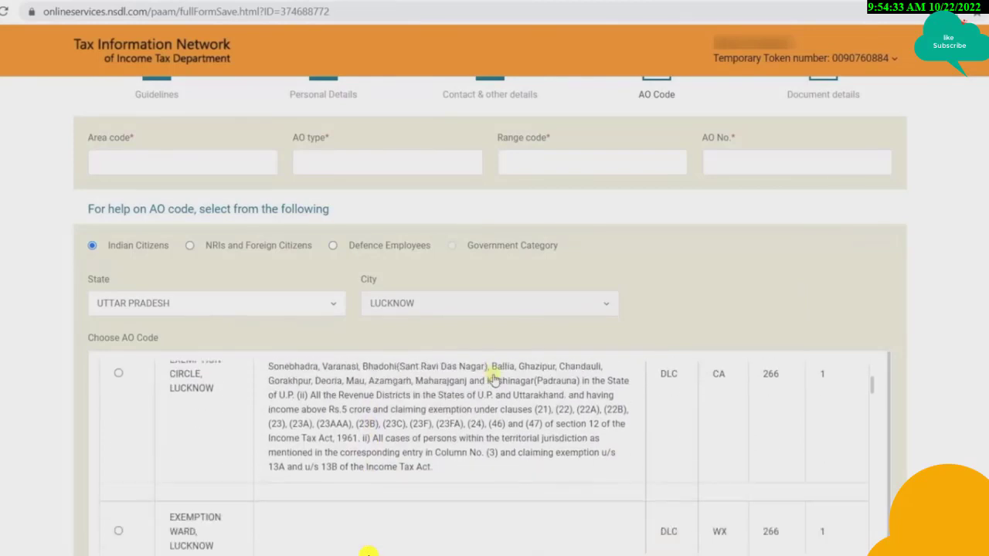
scroll(437, 415, up, 1)
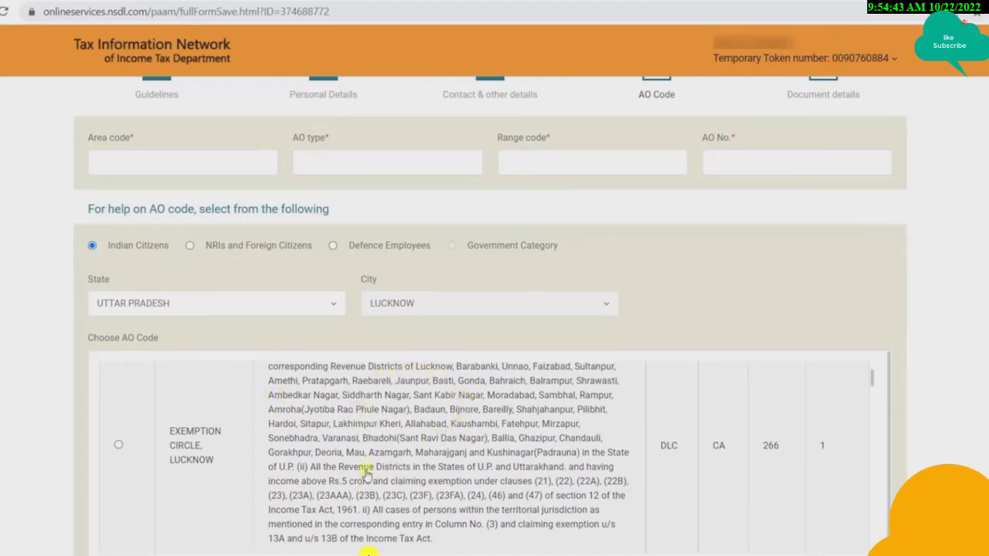
scroll(365, 470, down, 5)
scroll(368, 470, down, 3)
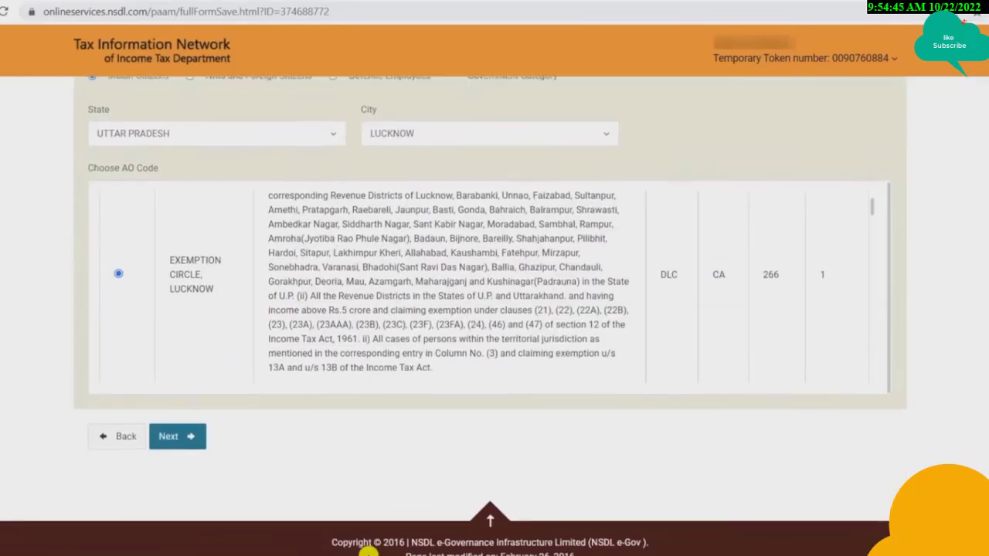
click(188, 450)
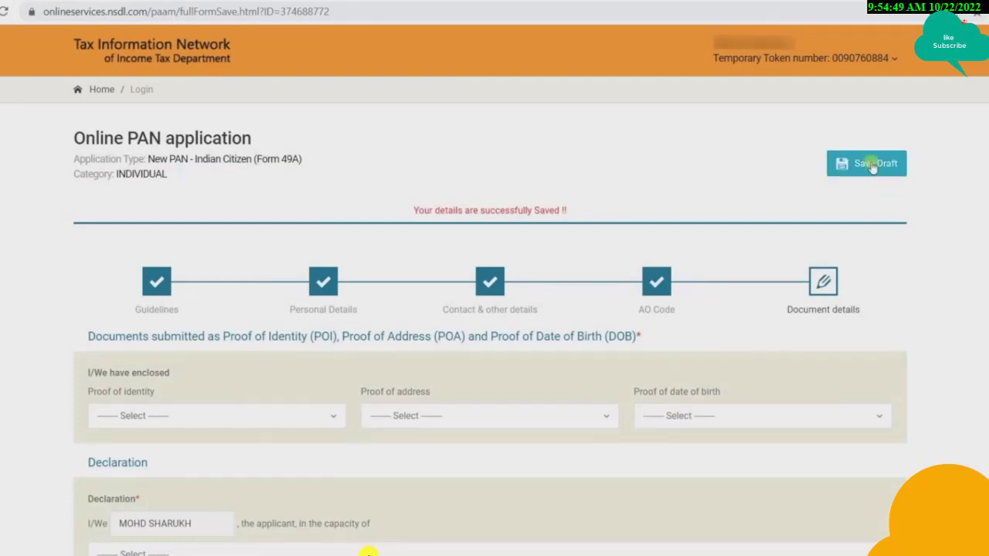
- Save the draft and choose AADHAAR Card as proof of identity
click(881, 164)
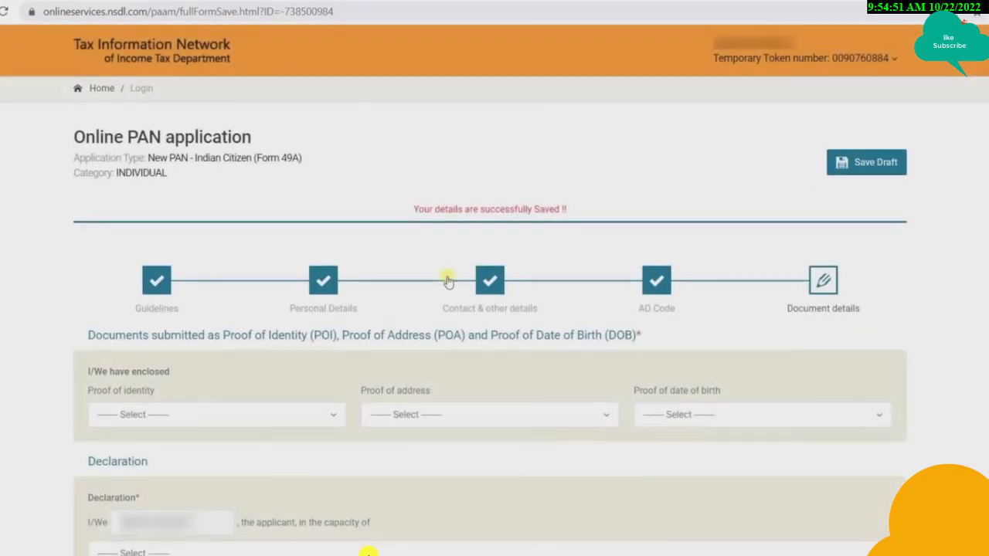
scroll(448, 280, down, 5)
scroll(448, 281, up, 3)
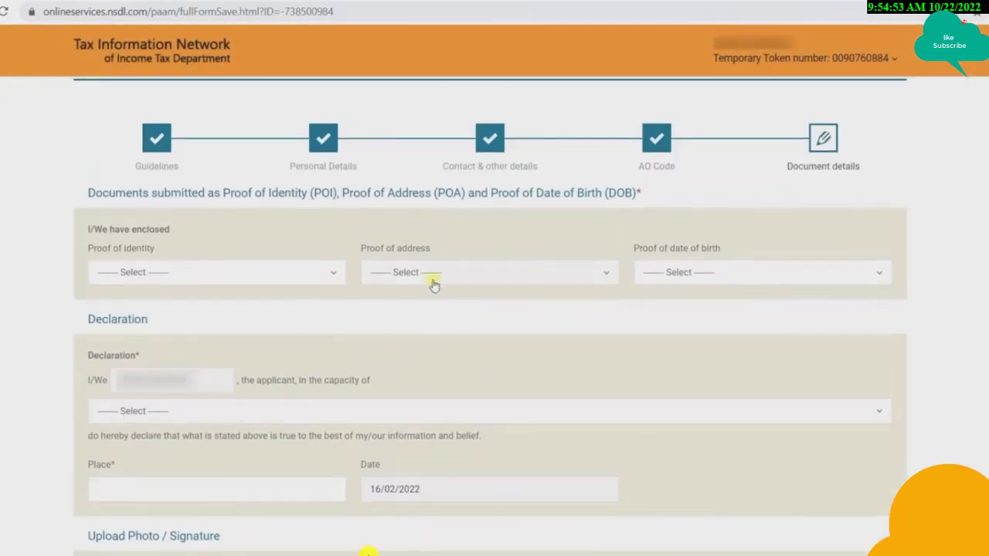
click(159, 278)
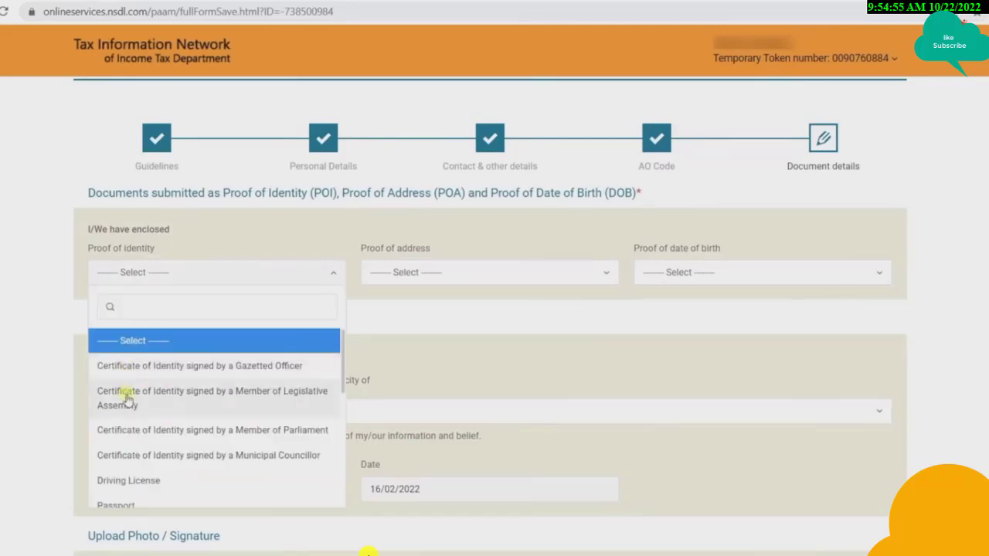
scroll(128, 398, down, 5)
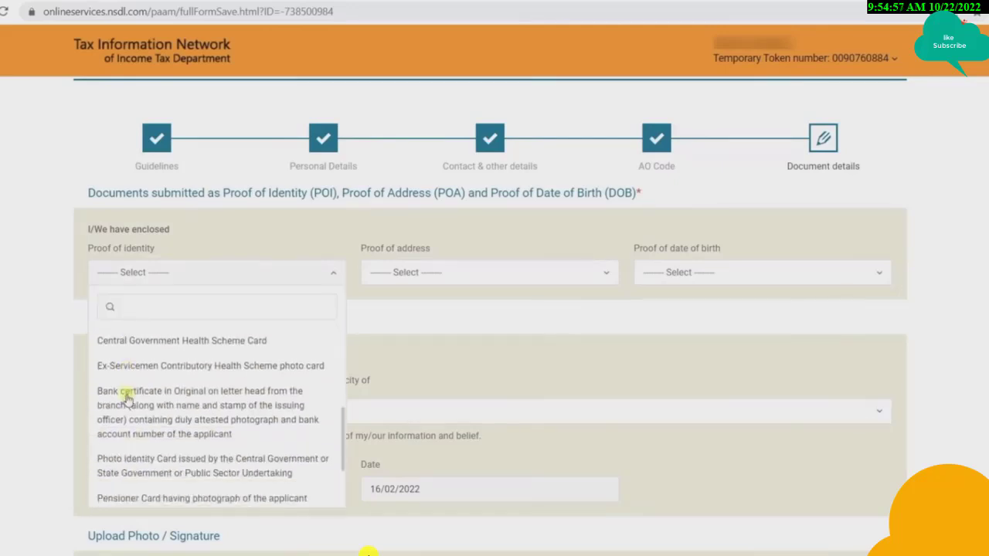
scroll(128, 398, down, 3)
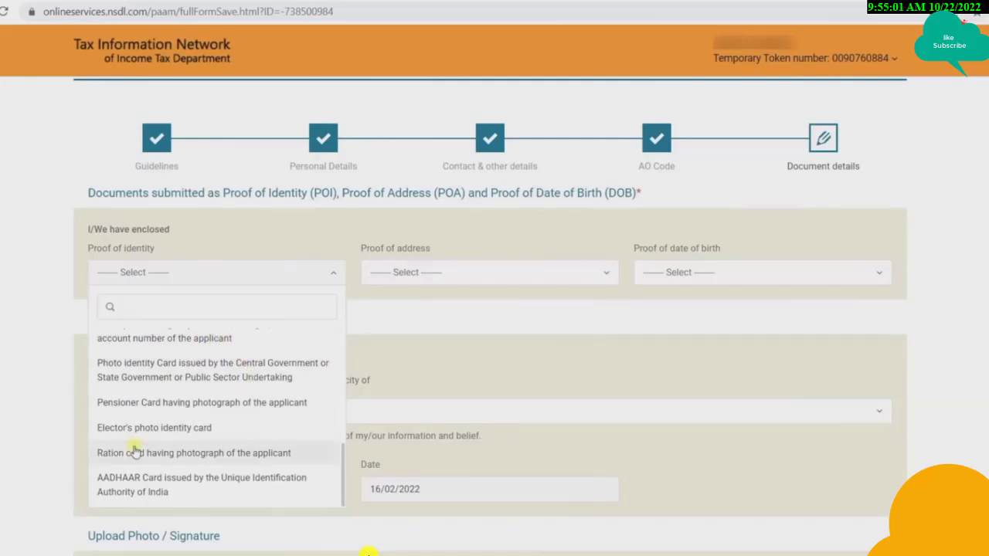
click(153, 484)
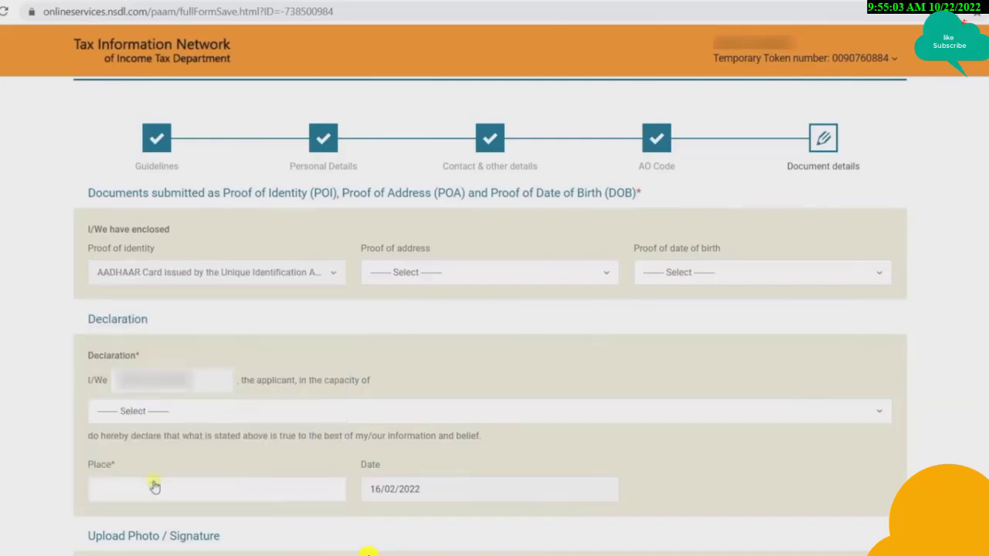
- Set proof of address to AADHAAR Card and proof of date of birth to Driving License
click(418, 272)
scroll(413, 382, down, 3)
scroll(415, 386, down, 5)
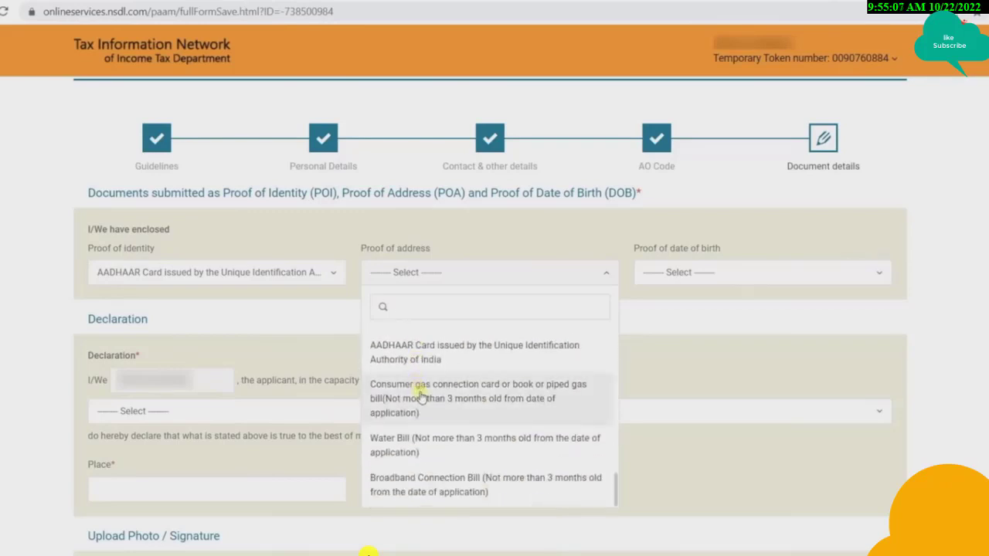
click(415, 369)
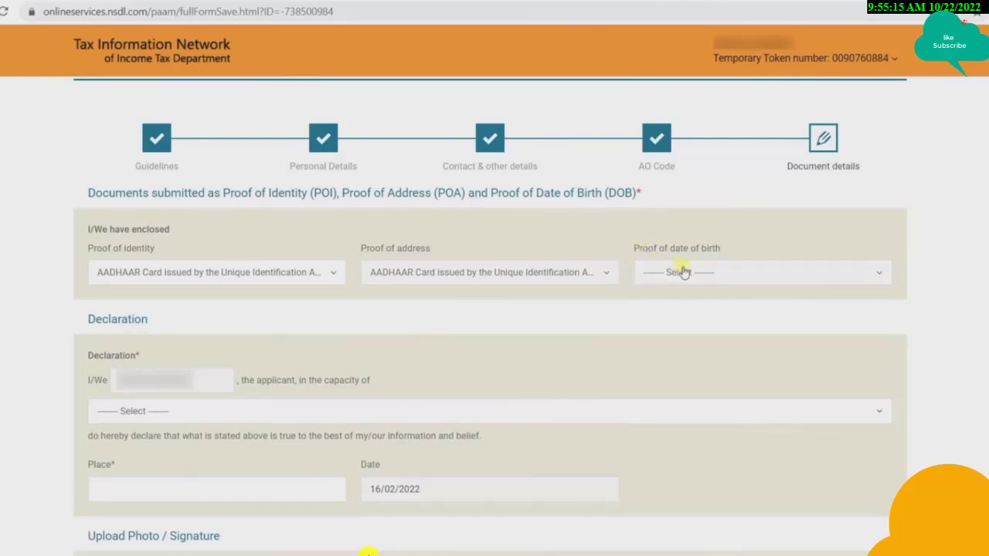
click(684, 275)
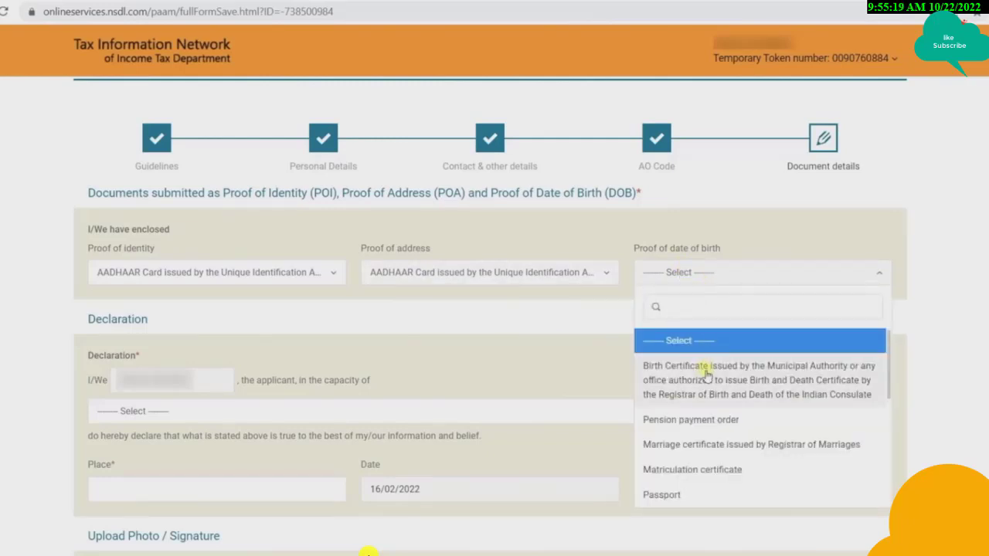
scroll(708, 376, down, 2)
scroll(696, 376, down, 5)
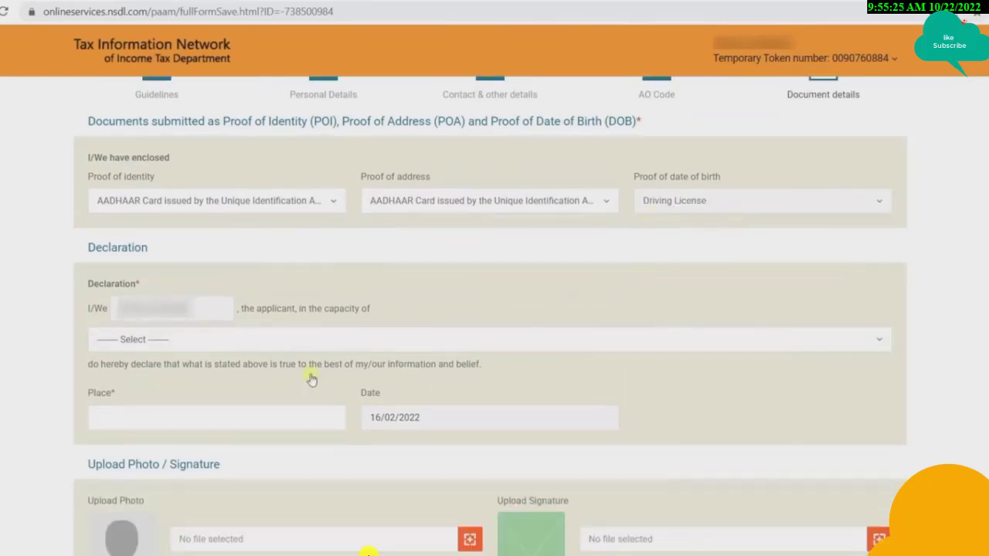
scroll(232, 350, down, 2)
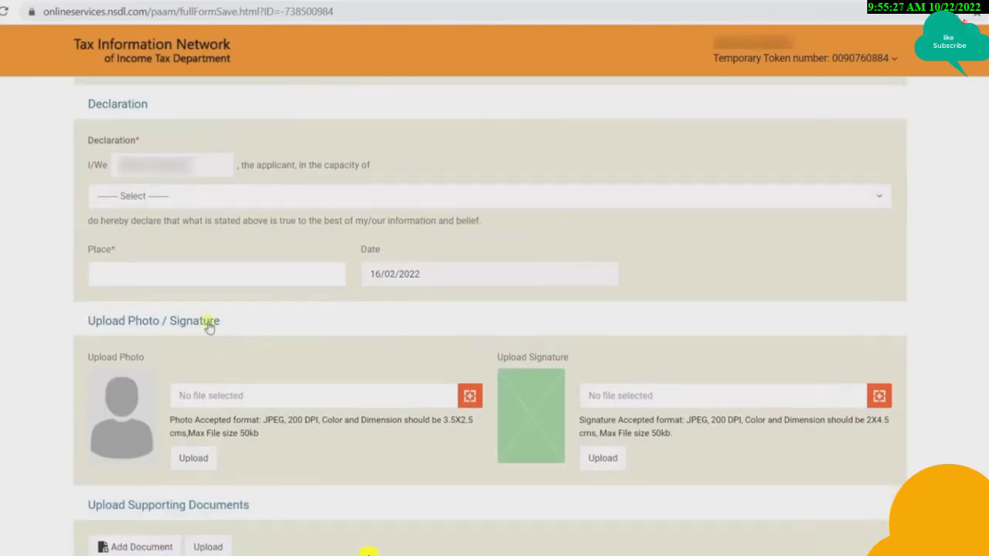
click(141, 192)
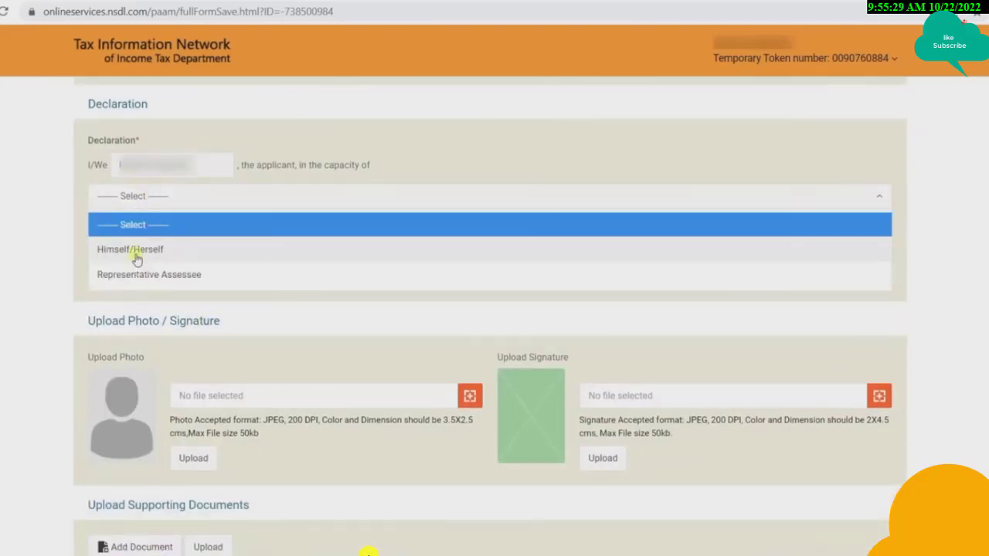
click(136, 252)
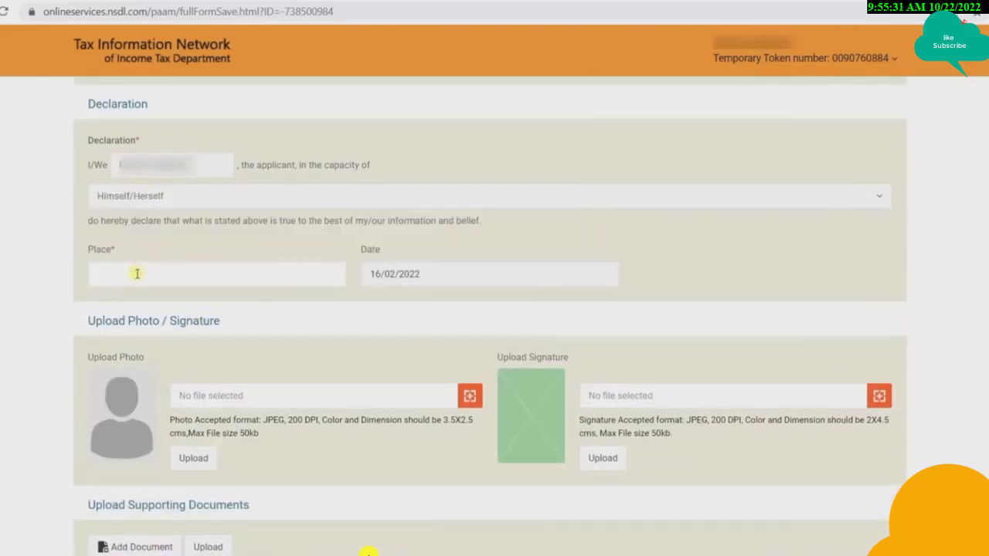
click(137, 274)
text(LUCKNOW)
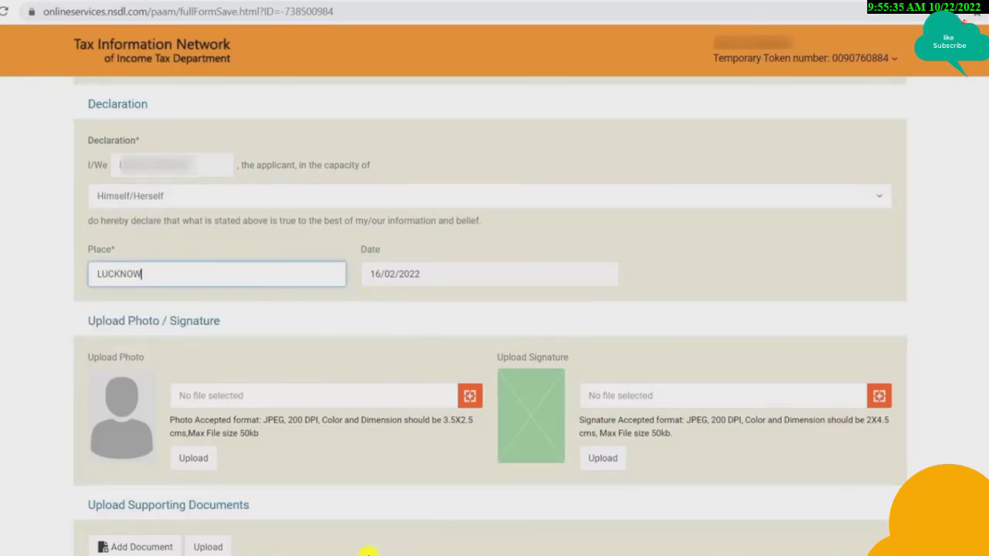
scroll(368, 552, down, 2)
scroll(368, 553, up, 1)
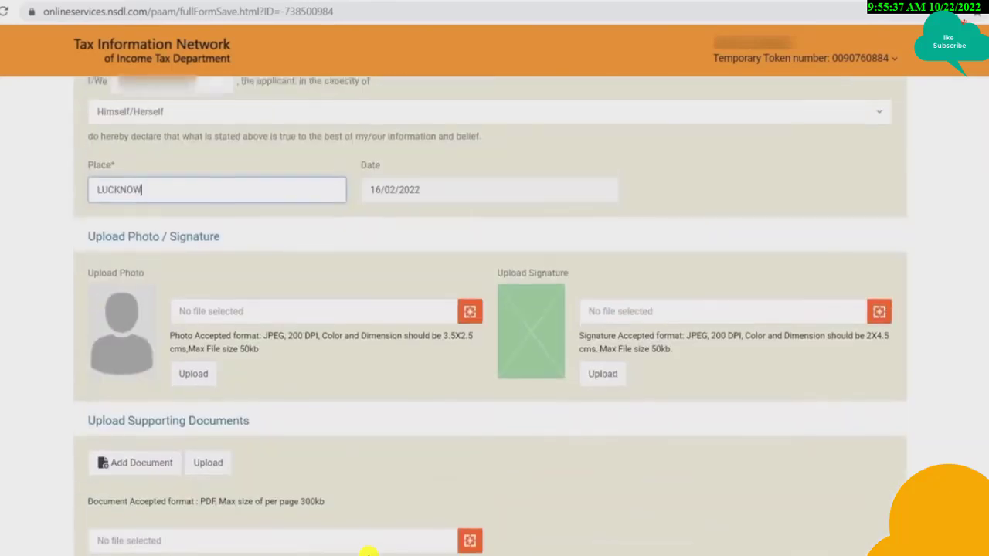
scroll(368, 552, up, 1)
scroll(368, 553, down, 1)
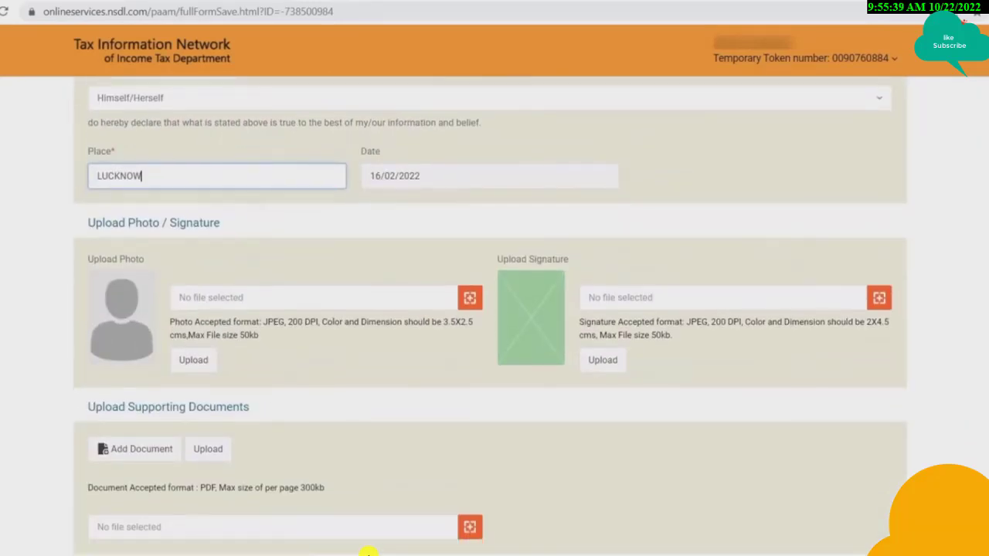
scroll(368, 553, up, 1)
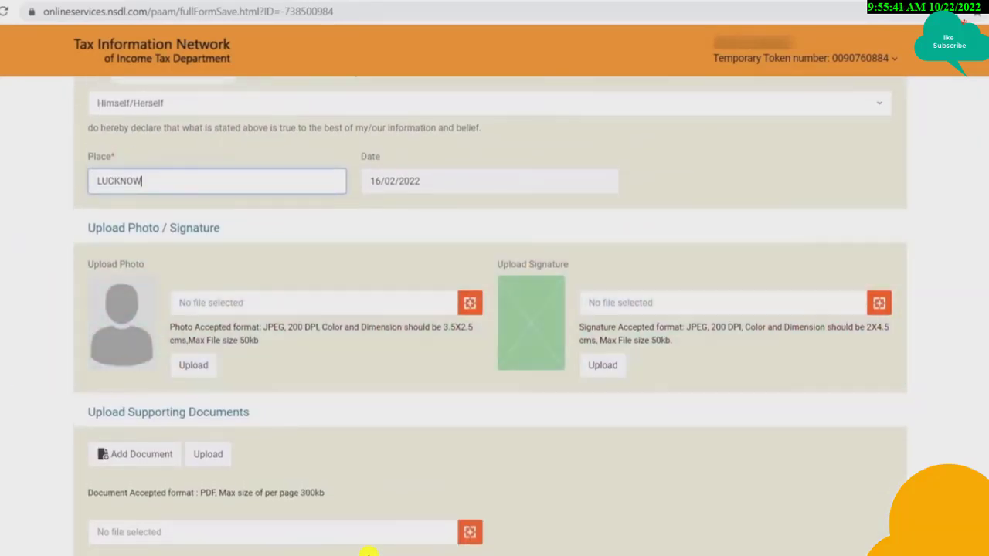
scroll(368, 552, up, 5)
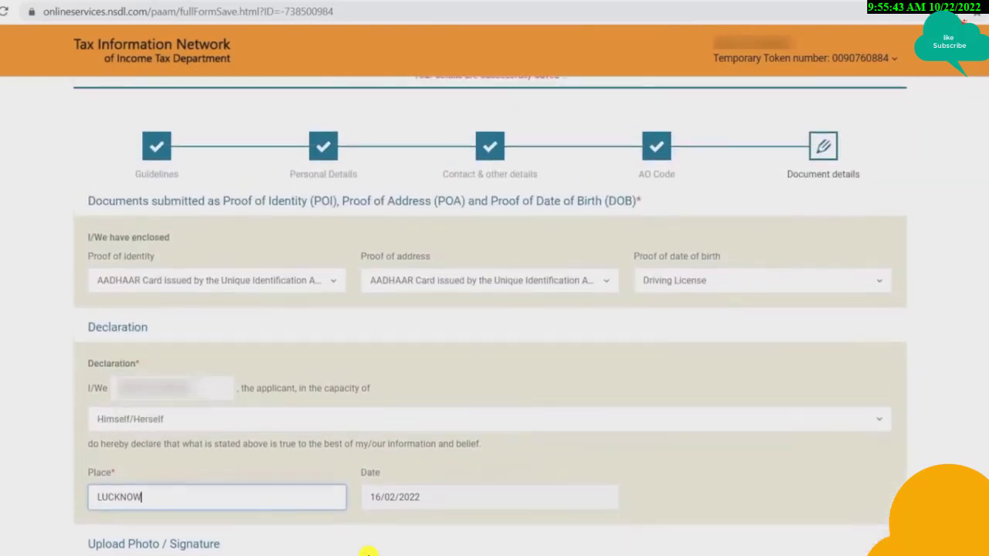
scroll(965, 283, up, 3)
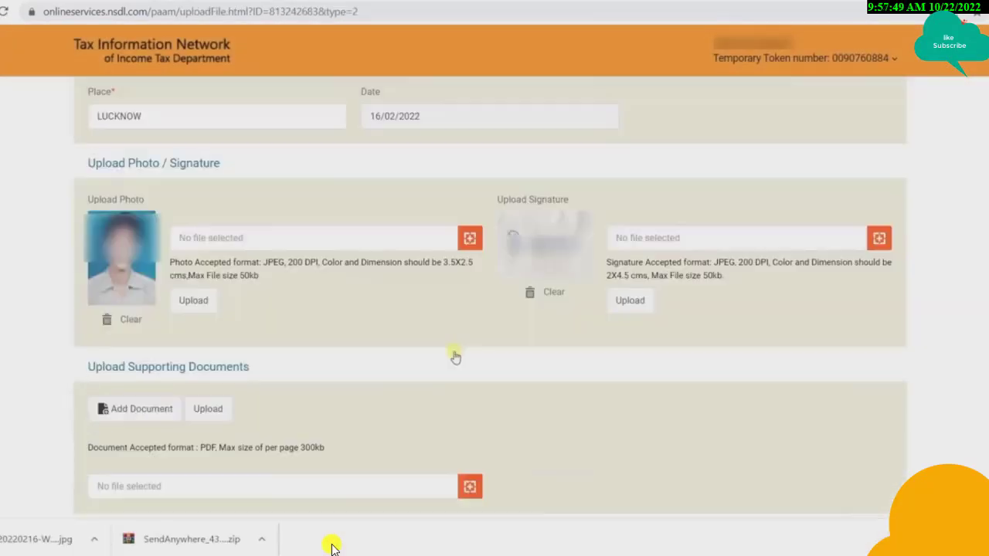
- Add a second supporting document slot and choose a PDF for the first document
scroll(455, 357, down, 1)
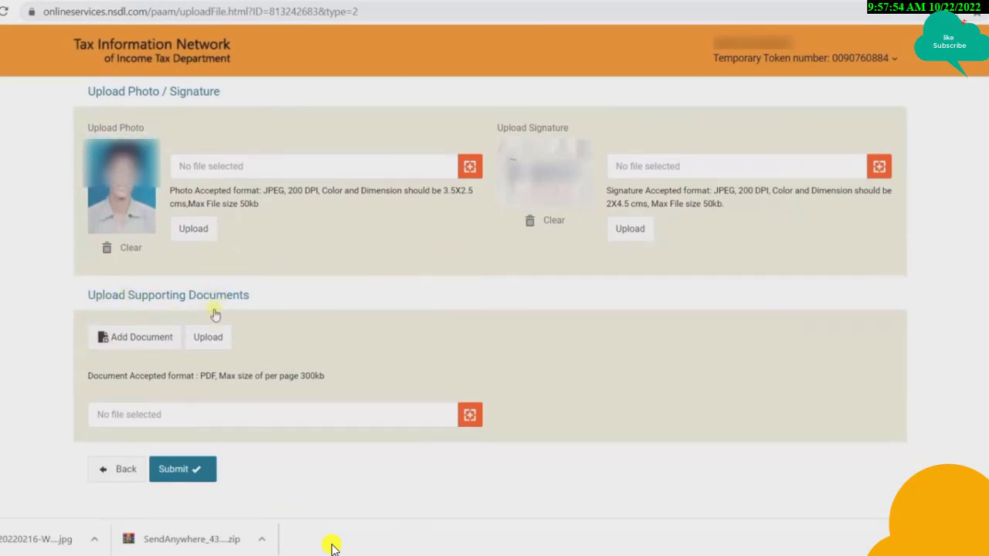
click(128, 339)
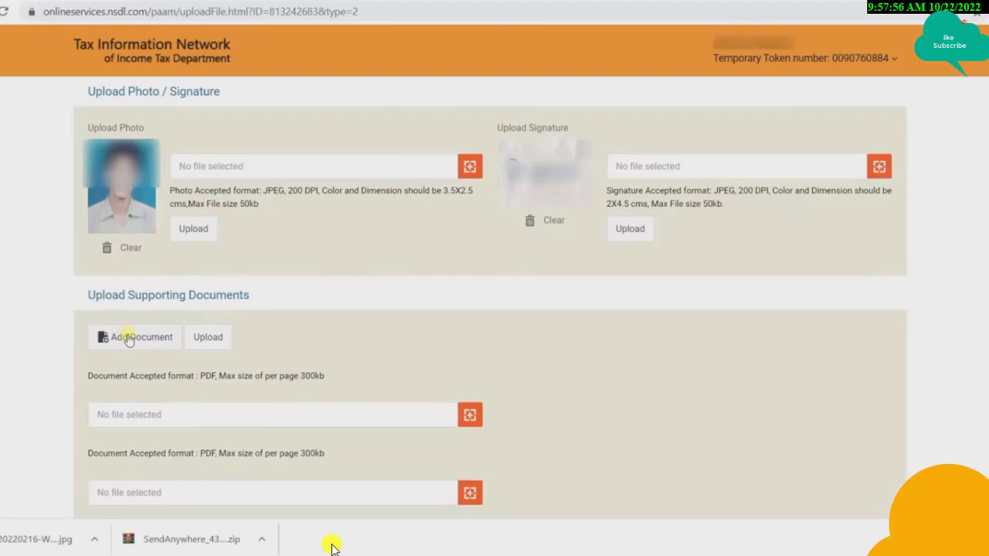
scroll(195, 388, down, 2)
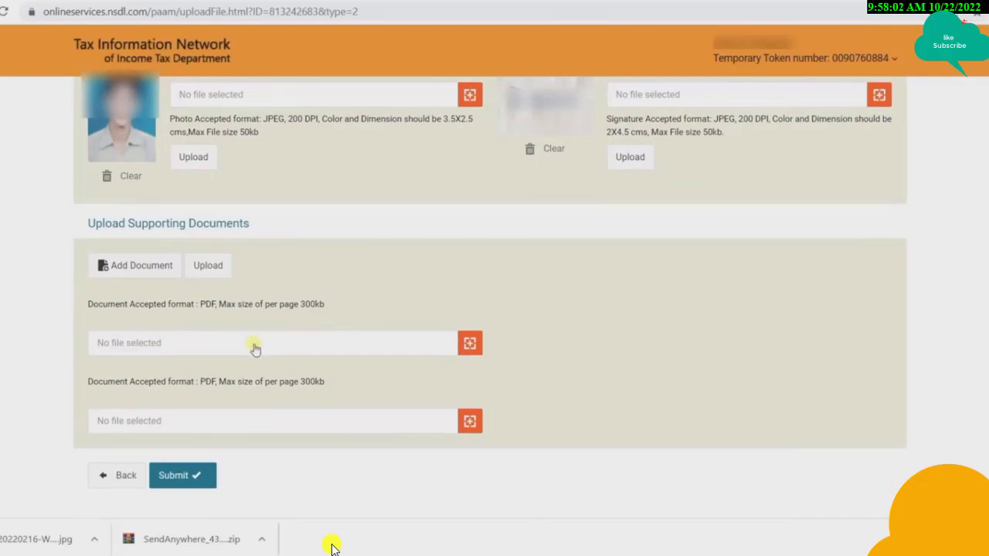
click(470, 343)
scroll(170, 209, up, 2)
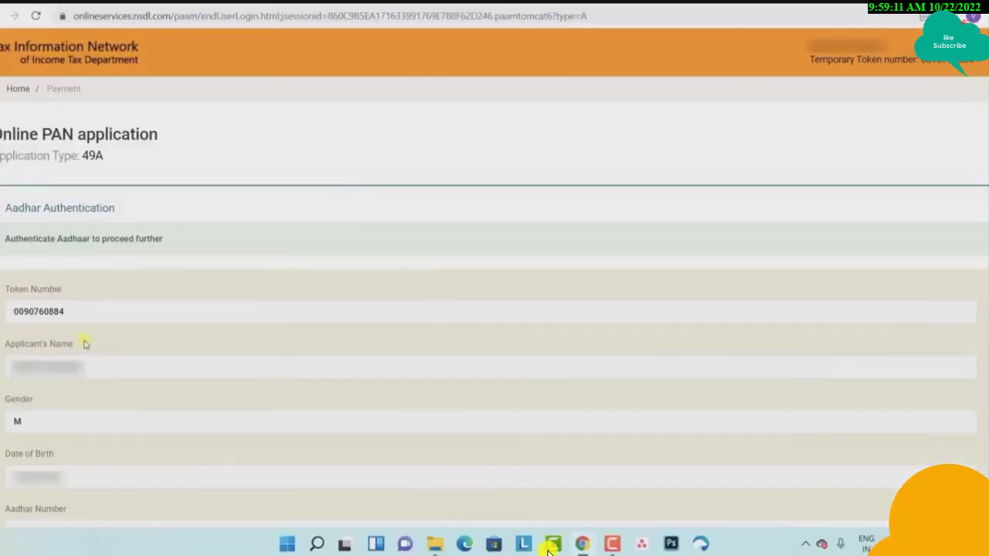
- Authenticate Aadhaar by OTP, entering and submitting the received code
scroll(84, 345, down, 3)
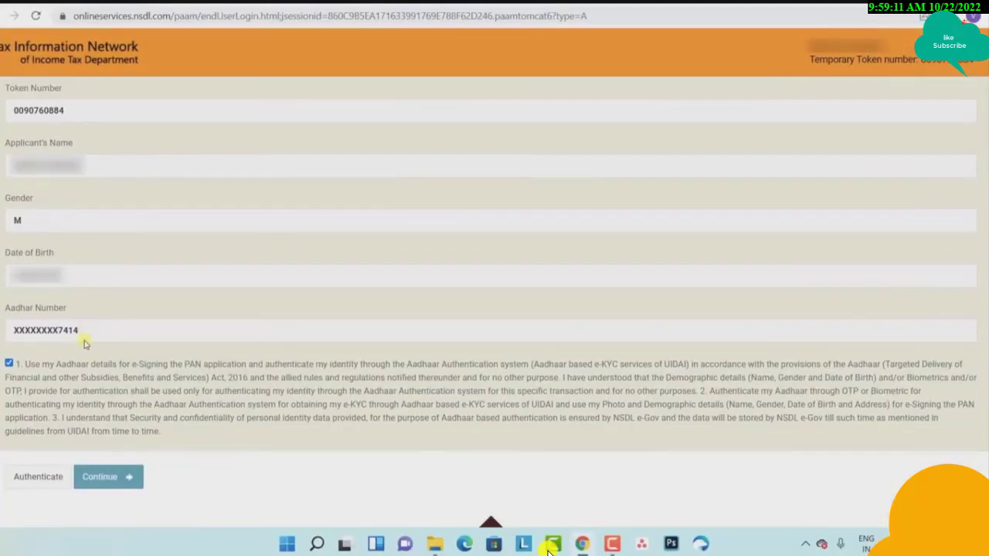
click(39, 477)
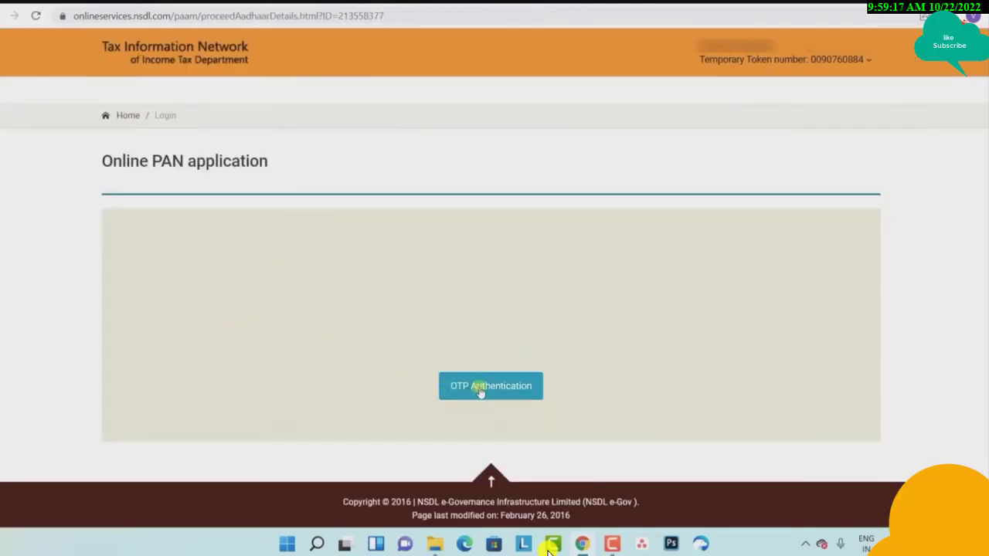
click(479, 392)
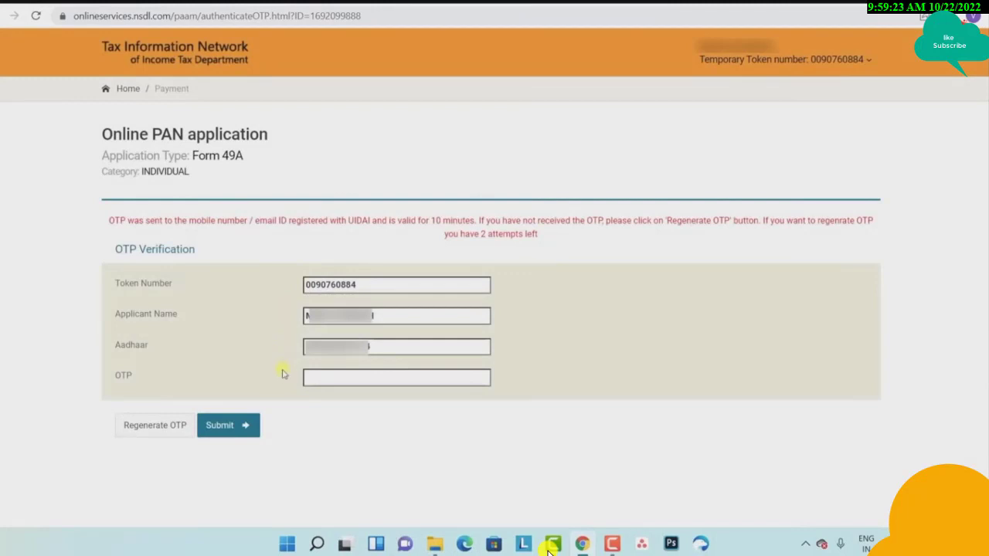
click(312, 381)
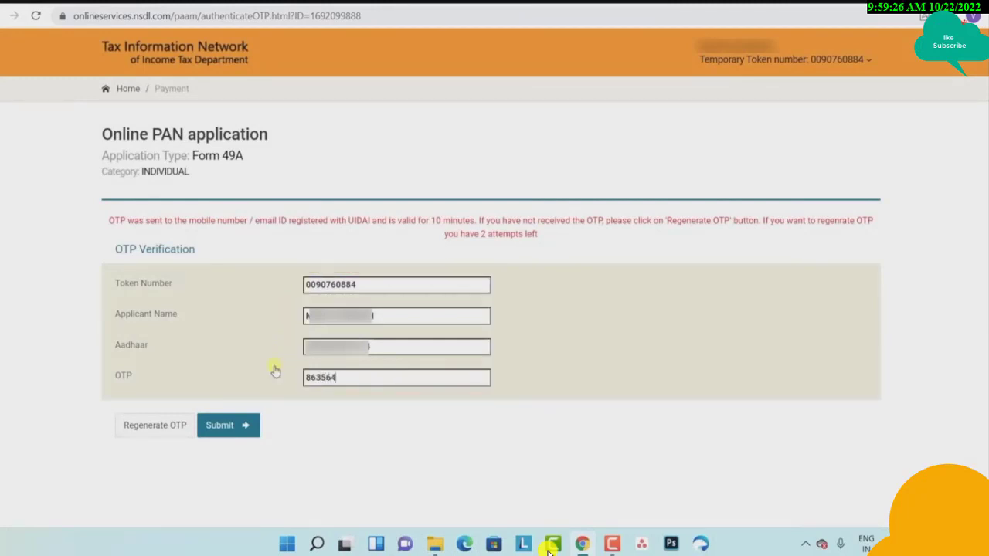
key(Return)
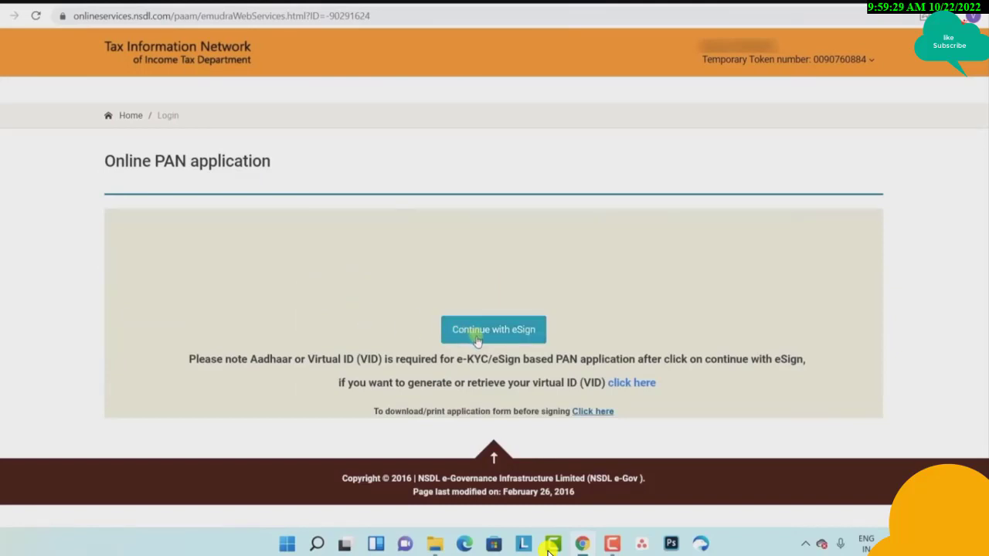
- Paste the applicant's Aadhaar number, request an e-sign OTP, then enter and verify it
click(479, 319)
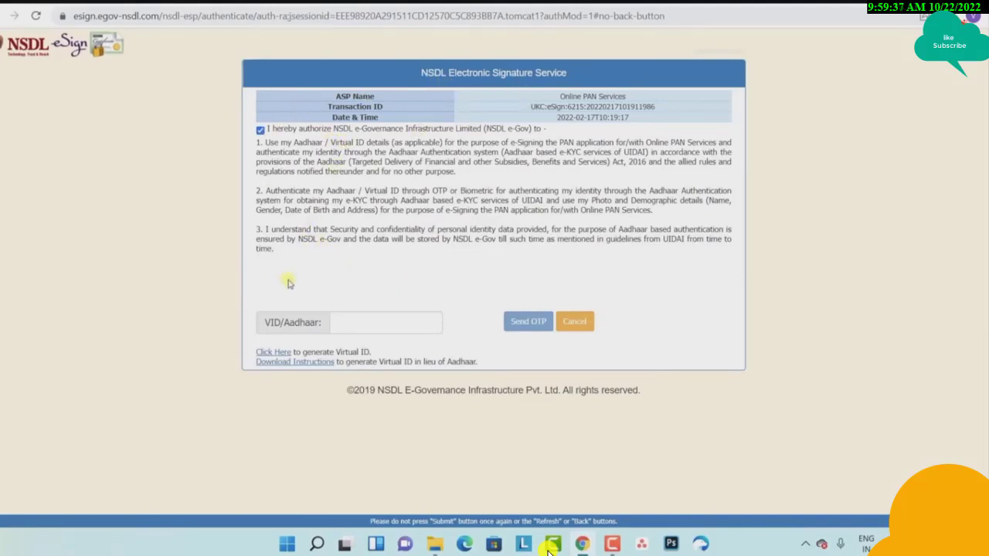
click(363, 320)
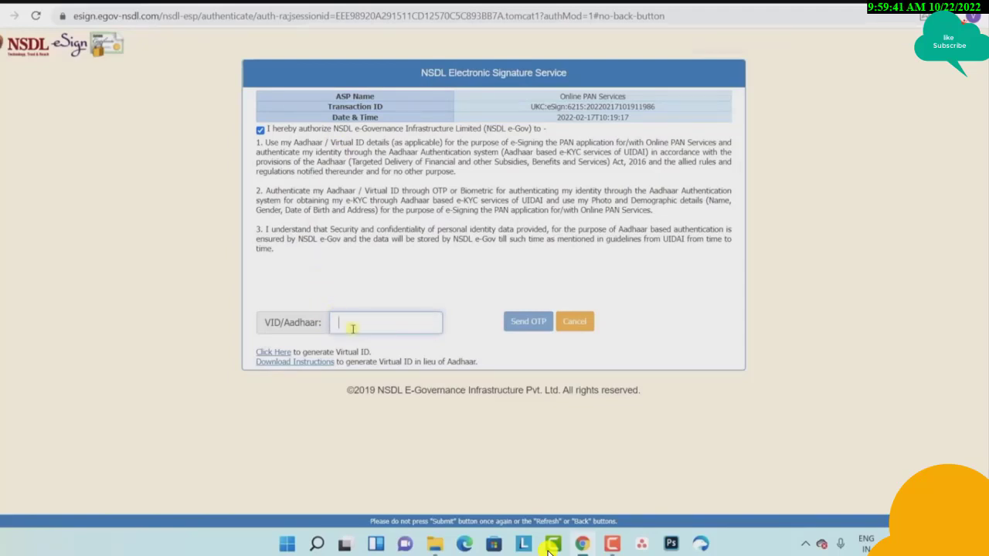
key(ctrl+v)
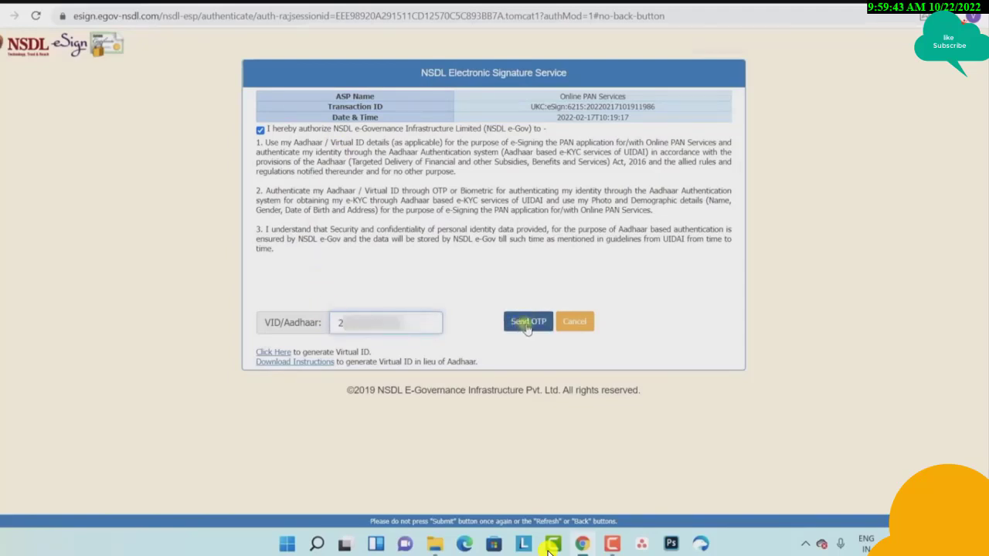
click(516, 323)
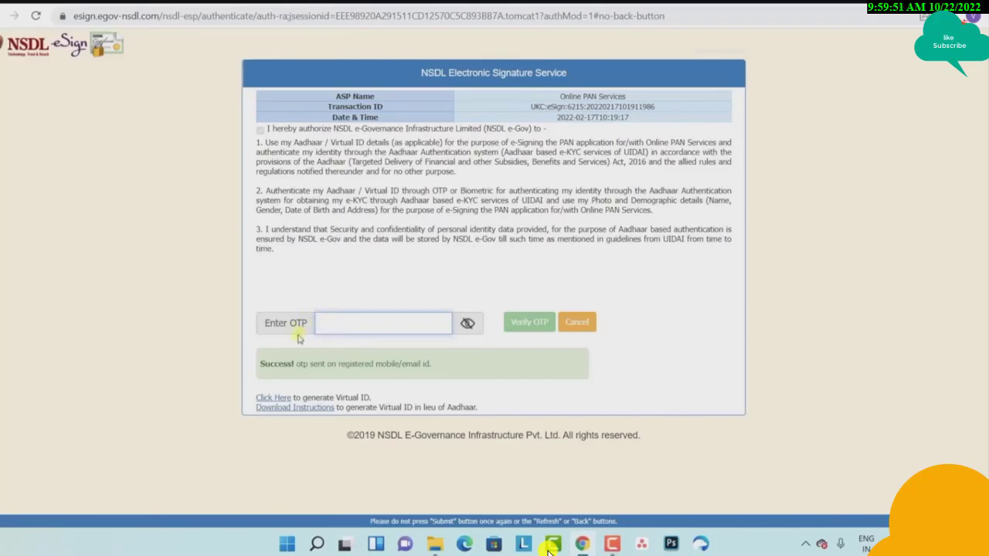
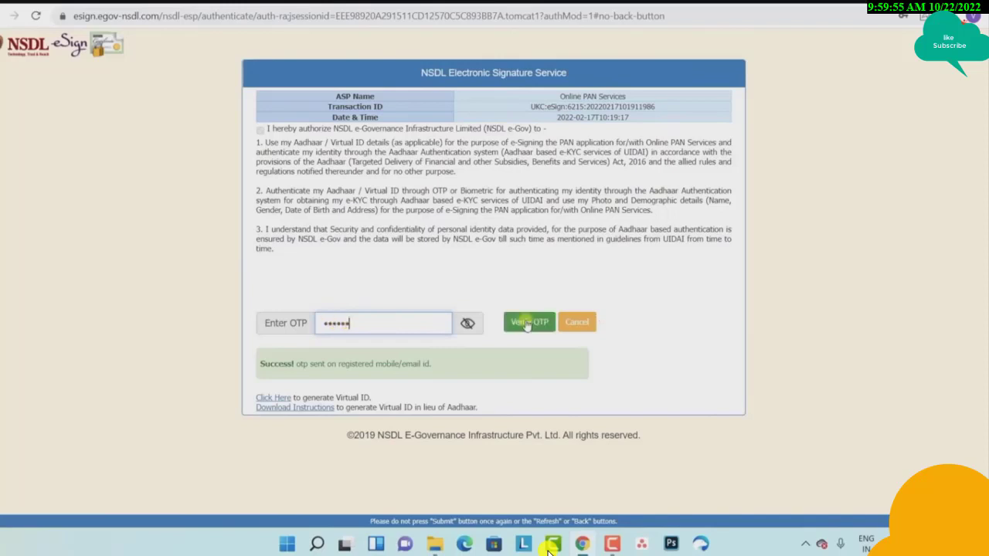
click(529, 321)
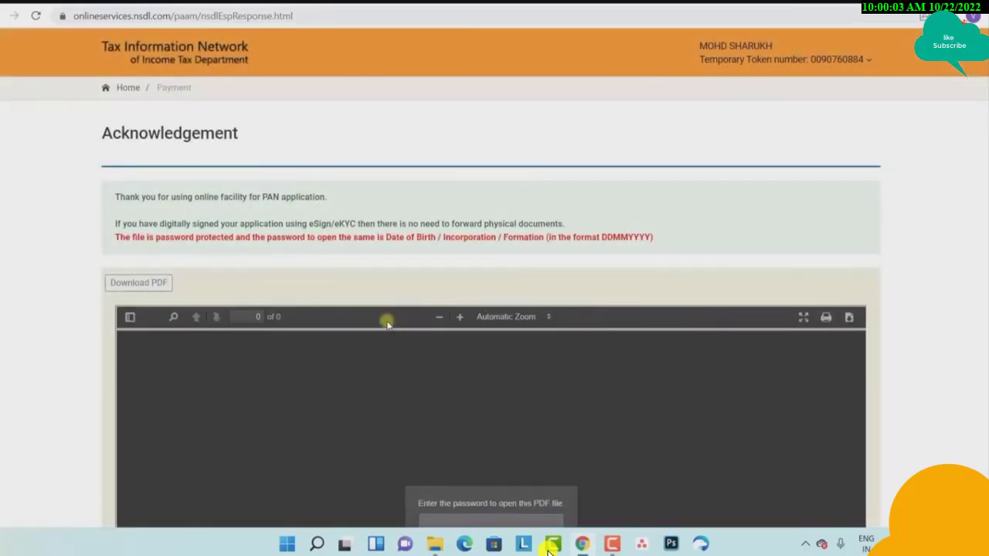
- Unlock the acknowledgement PDF using the date-of-birth (DDMMYYYY) password
scroll(388, 324, down, 3)
scroll(386, 323, up, 1)
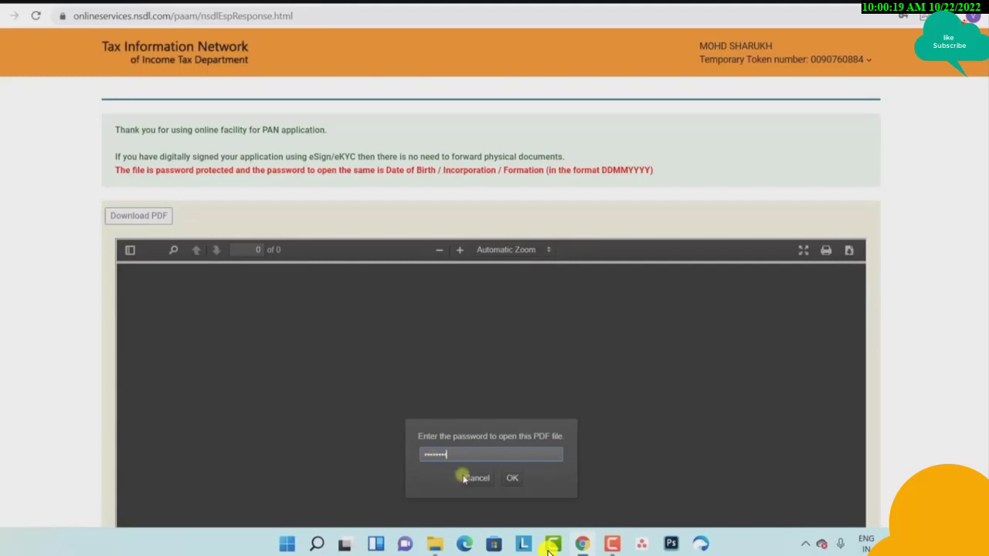
click(510, 477)
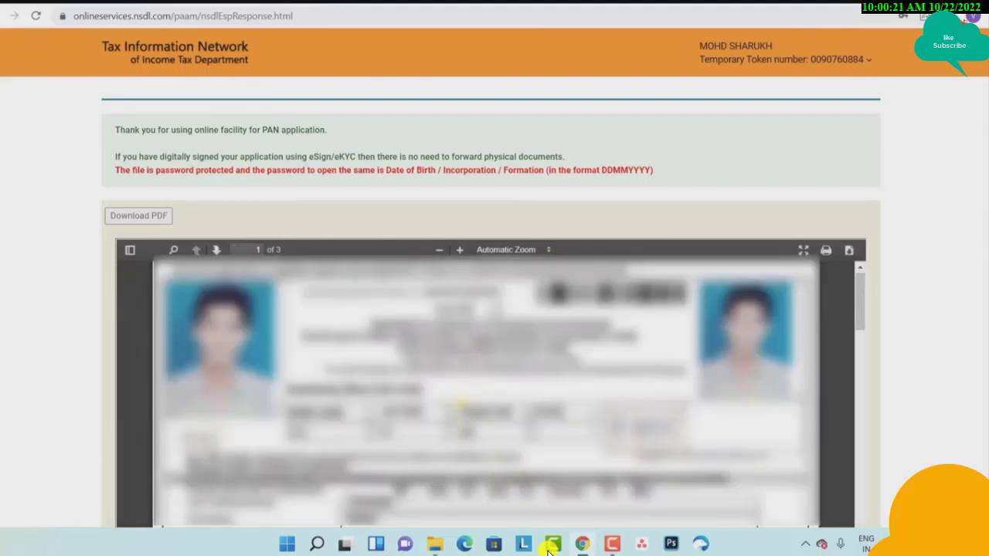